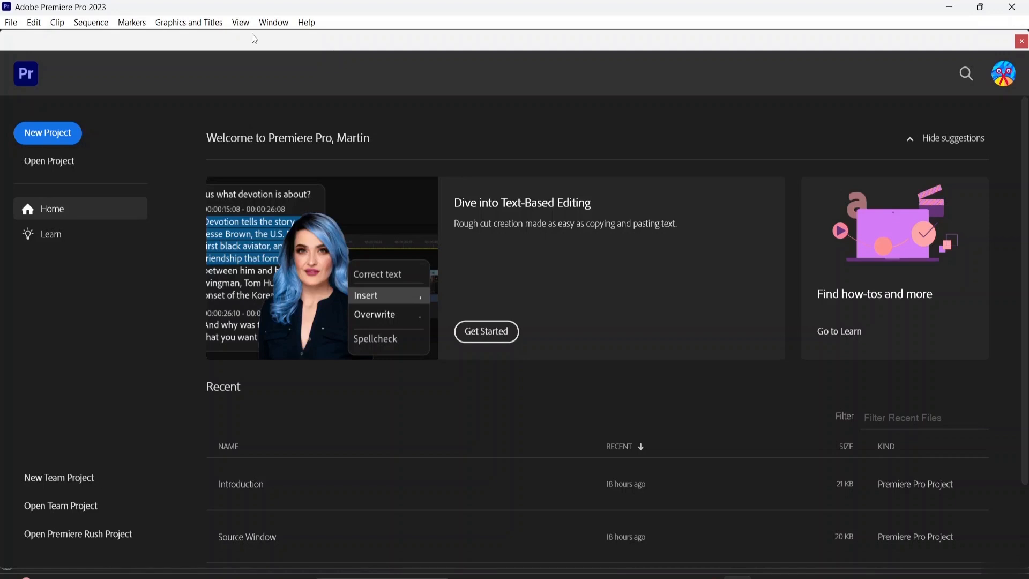
Step: Create a new project named "New sequence" in the default project location without selecting any media
click(64, 136)
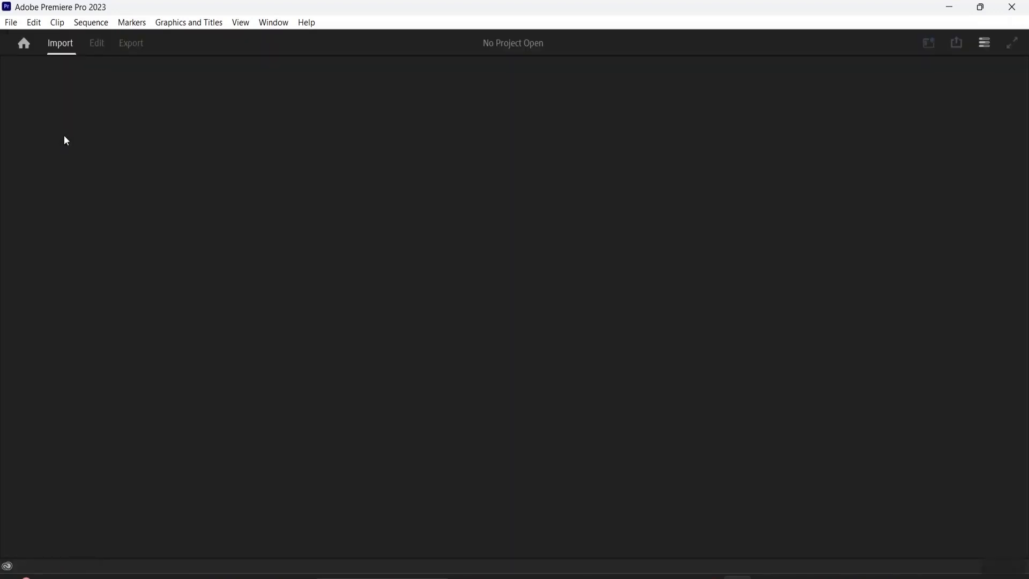
key(BackSpace)
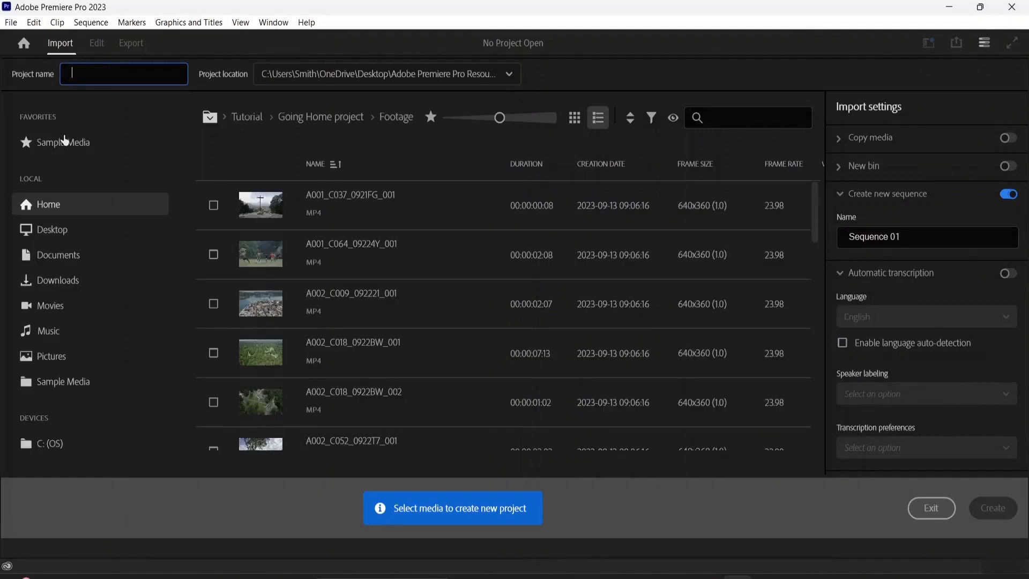
text(Ne)
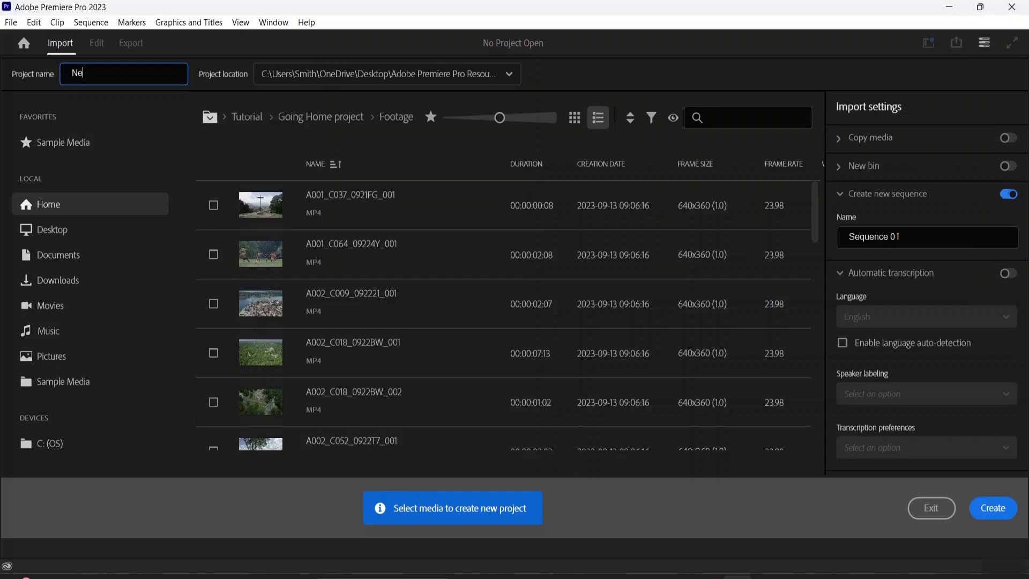
text(w sequence)
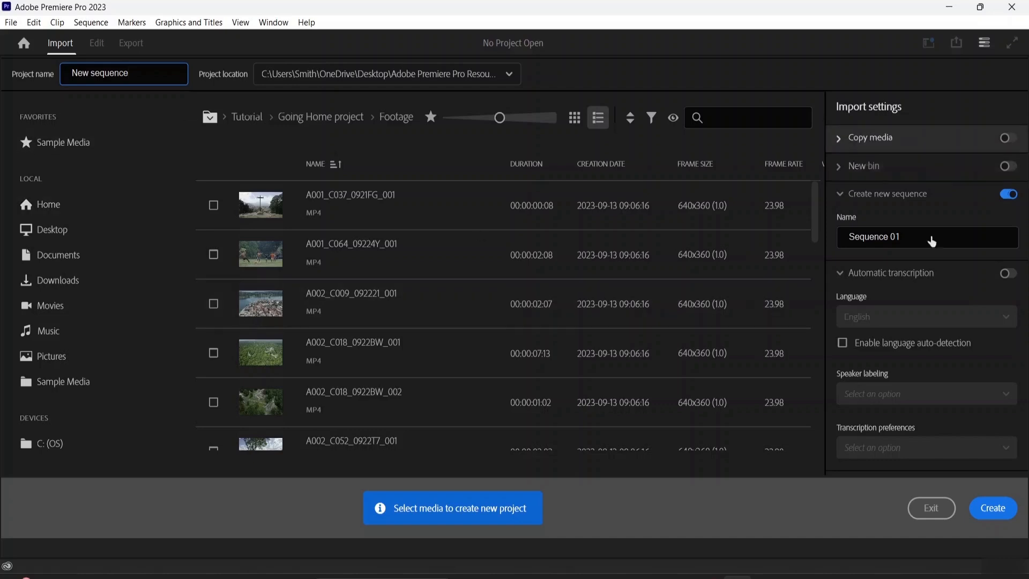
click(1001, 516)
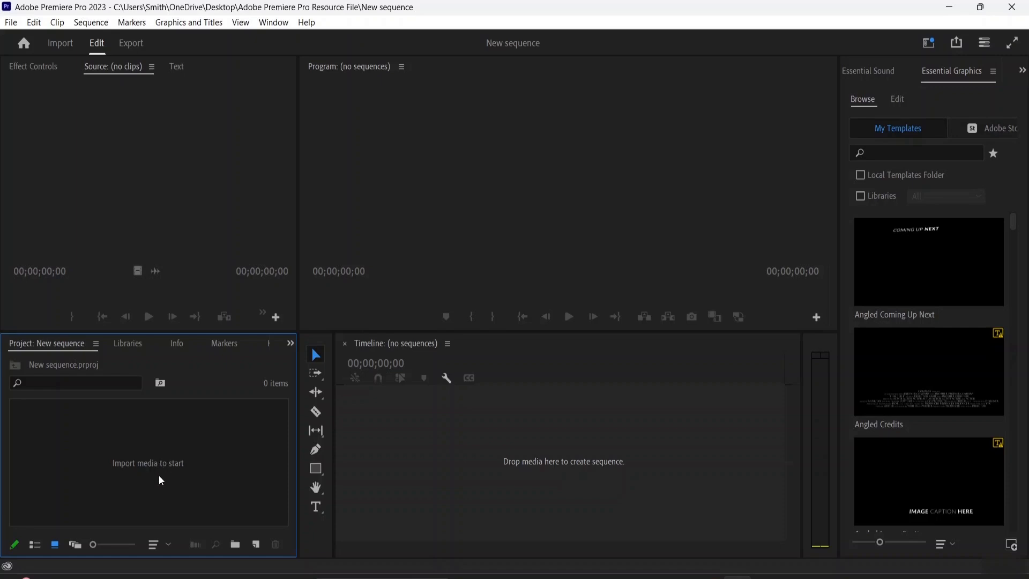
double_click(158, 461)
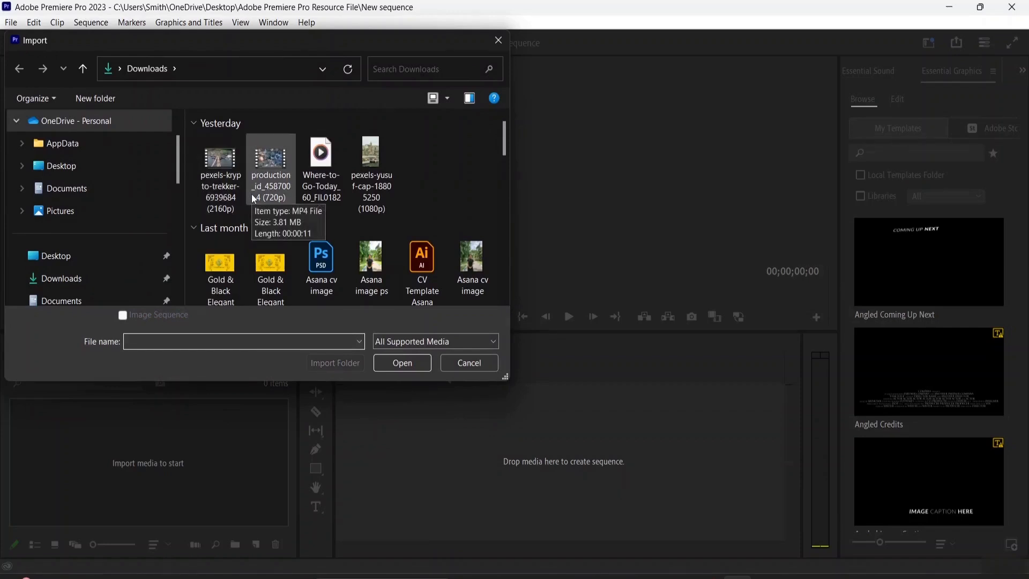
click(271, 180)
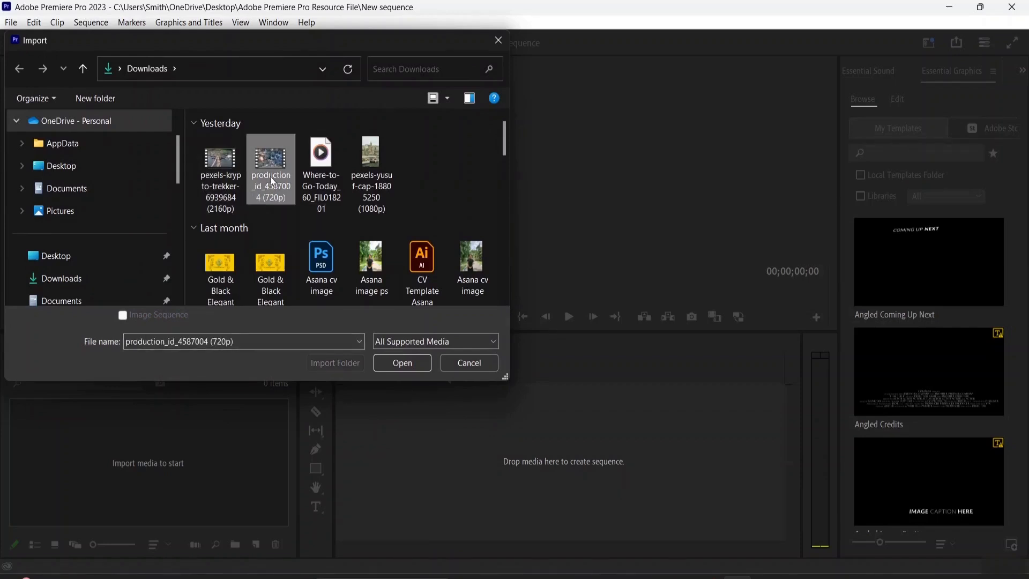
click(401, 369)
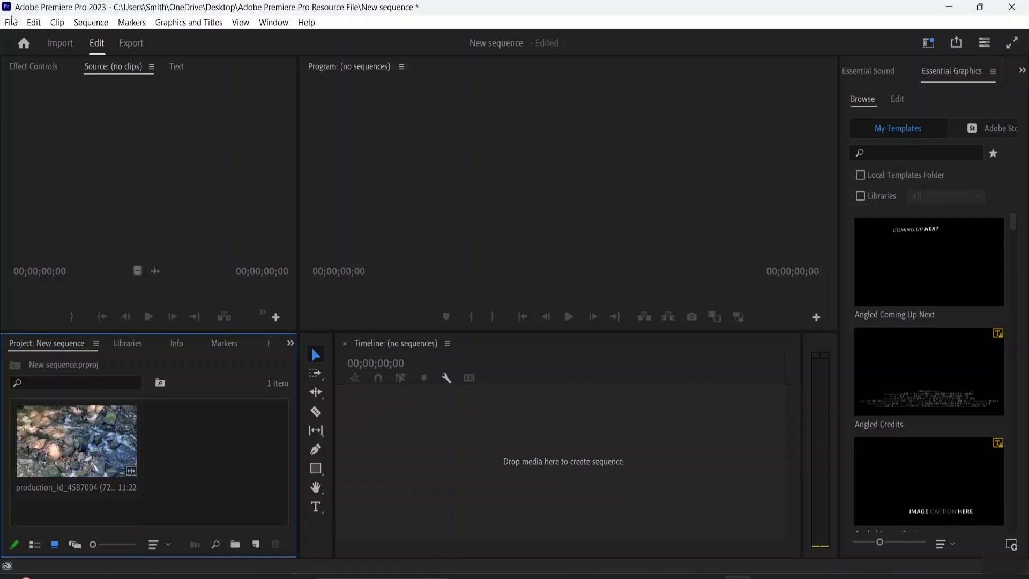
click(11, 21)
mouse_move(34, 42)
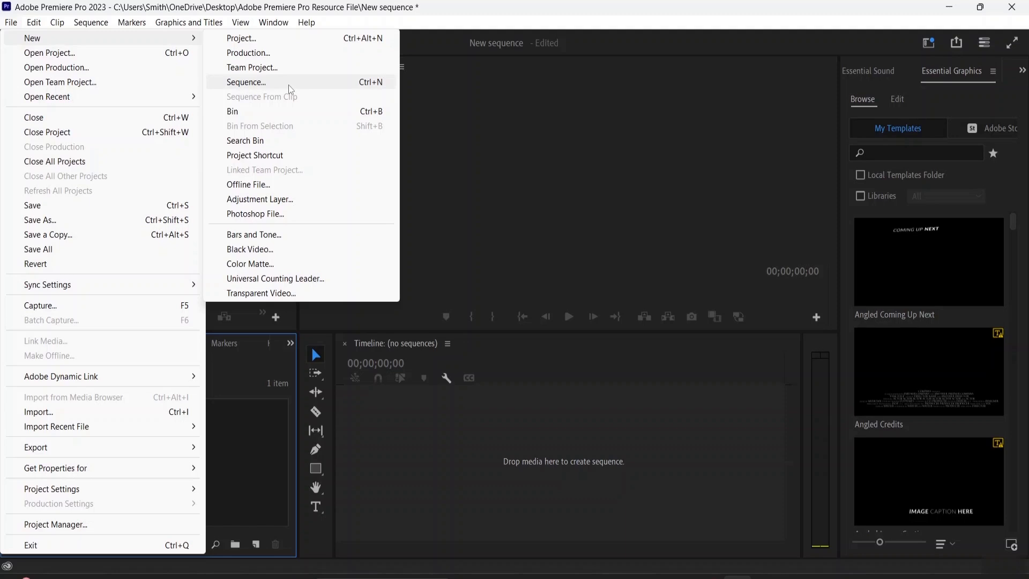
click(478, 114)
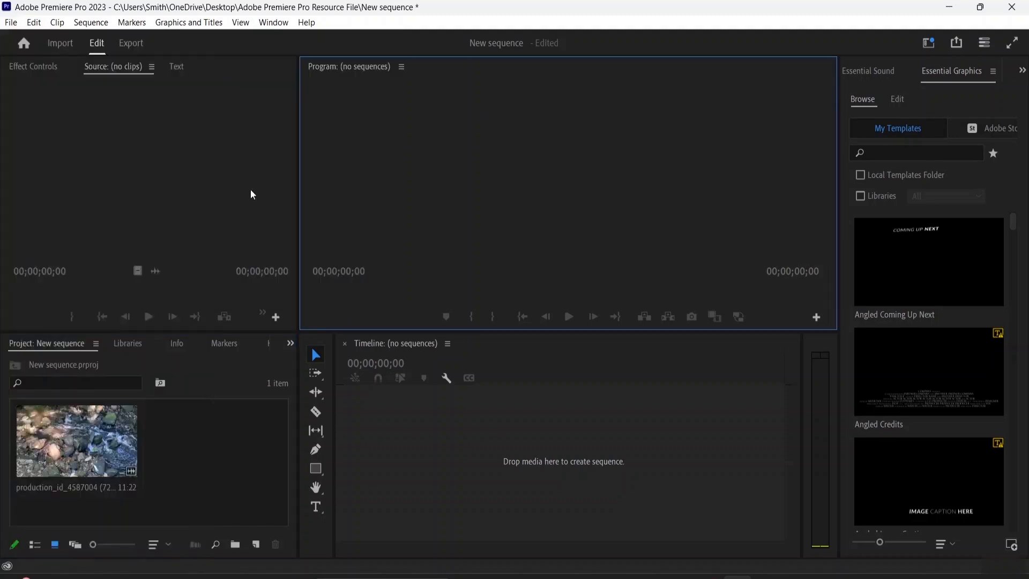
click(255, 546)
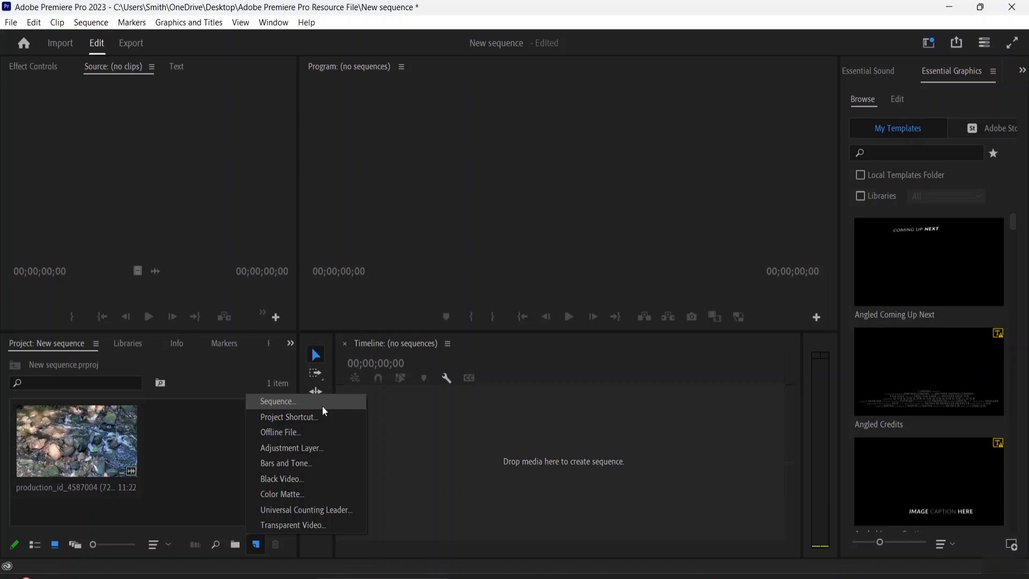
click(423, 416)
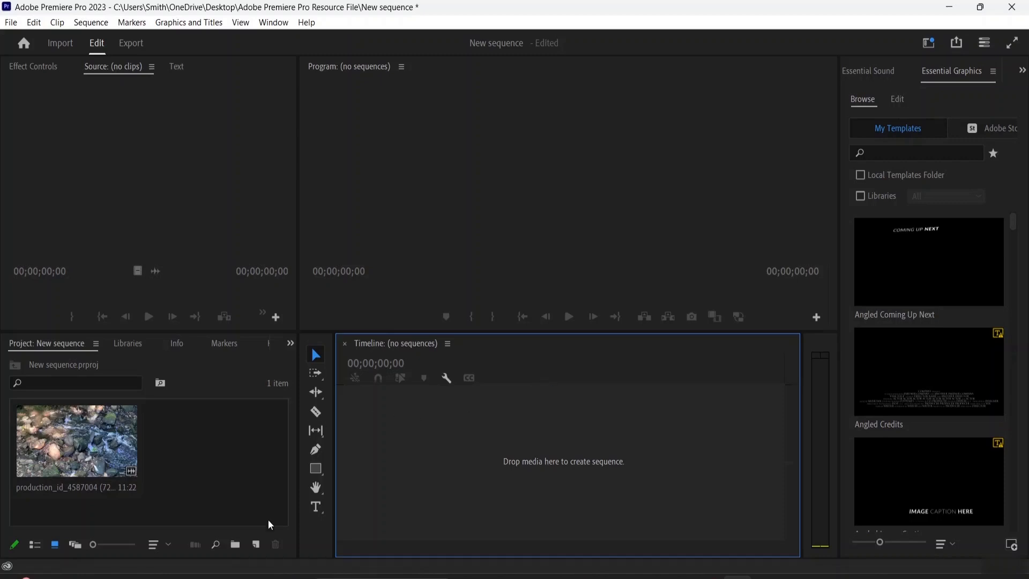
Step: Start a new sequence and view the description of the DSLR 1080p24 preset in the Digital SLR 1080p group
click(257, 545)
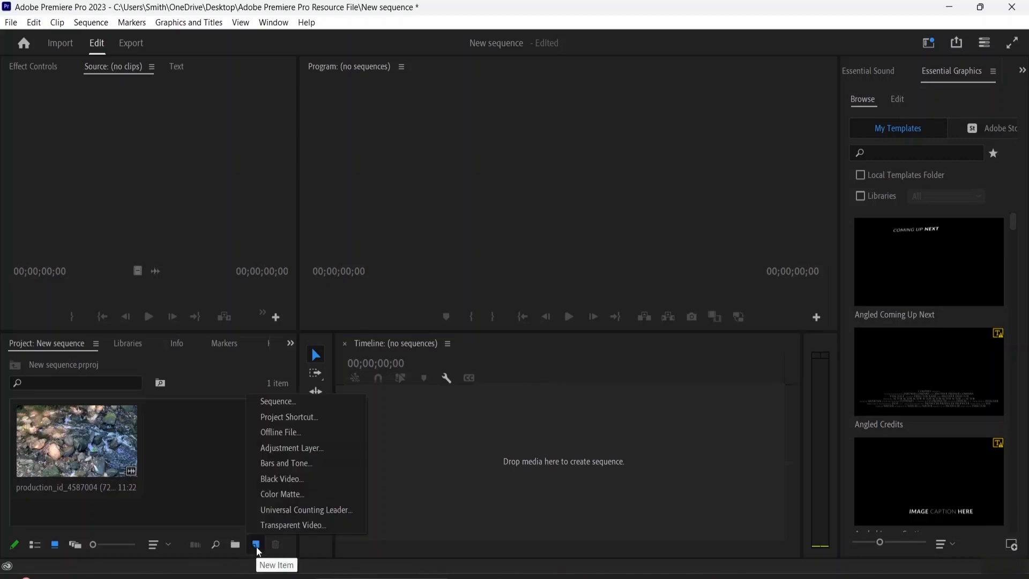
click(297, 409)
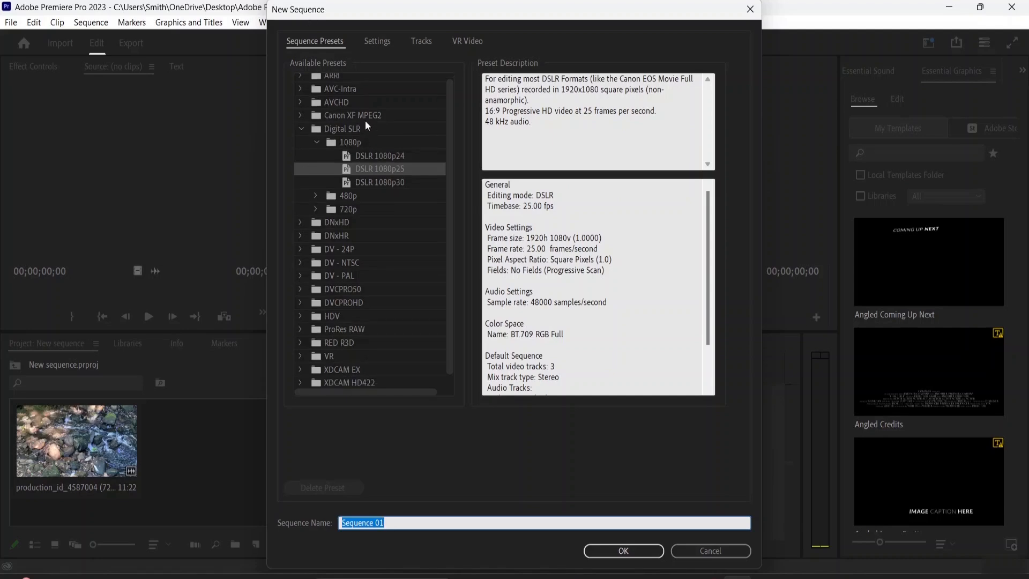
scroll(363, 141, down, 1)
scroll(359, 152, up, 1)
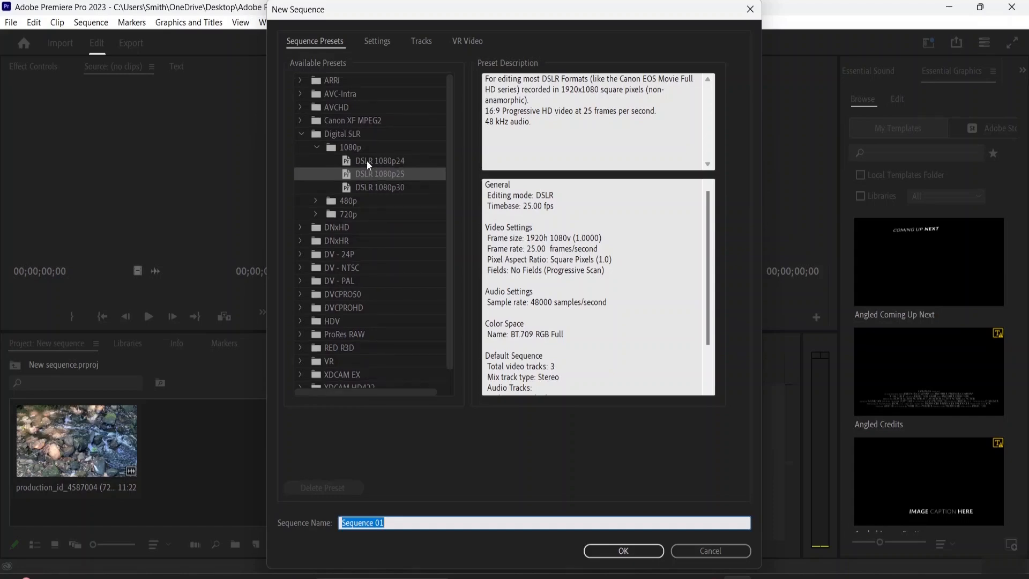
click(368, 161)
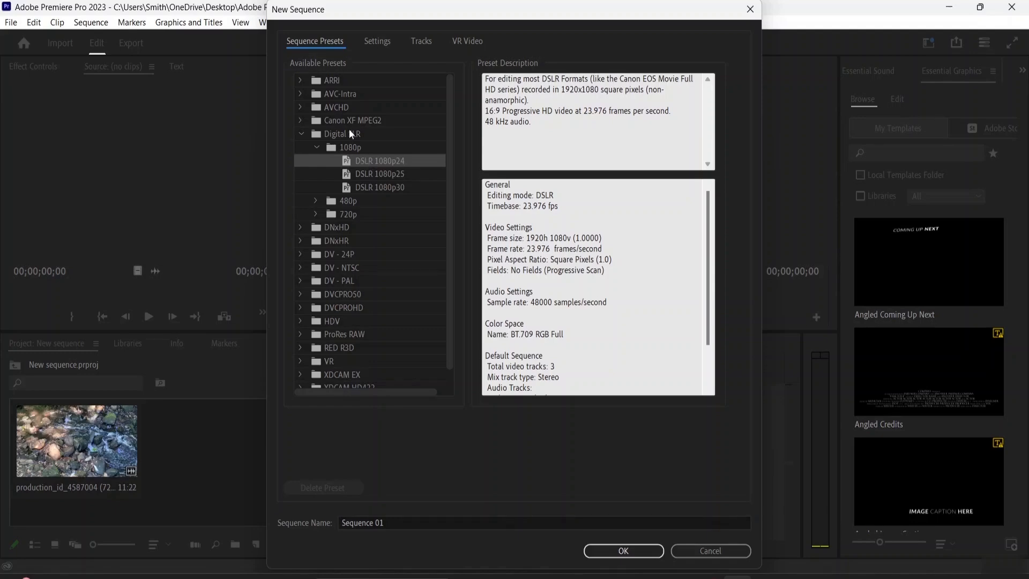
click(355, 148)
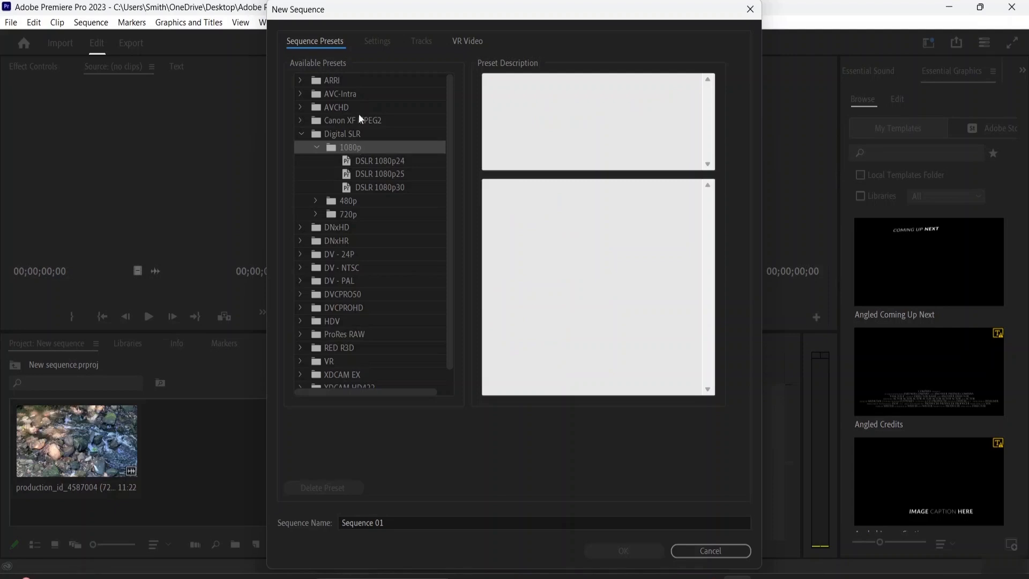
Step: Look through the Canon XF MPEG2 and ARRI preset groups and view the ARRI 1080p 23.976 preset
click(302, 121)
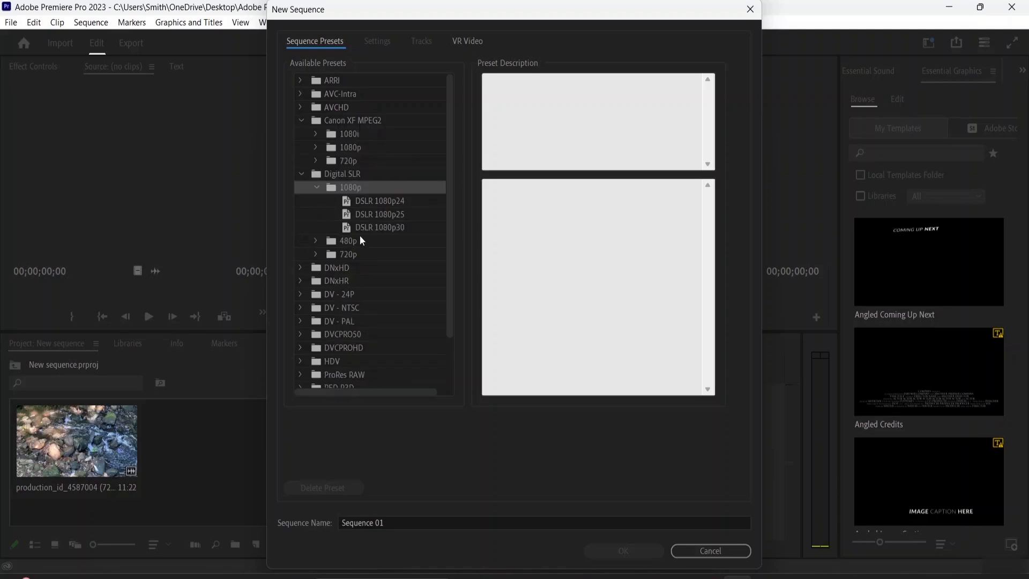
scroll(354, 244, down, 3)
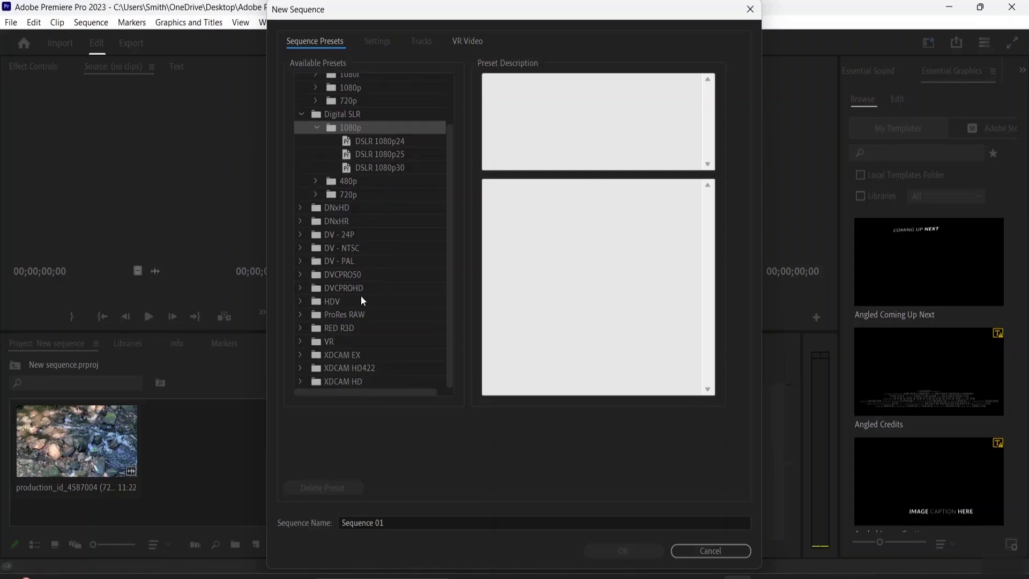
scroll(370, 341, up, 3)
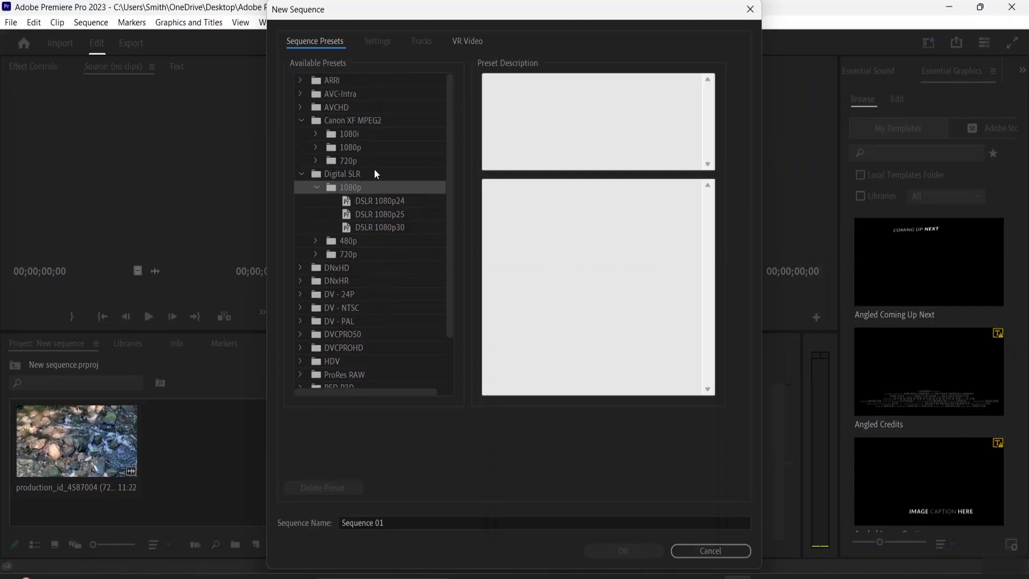
click(338, 84)
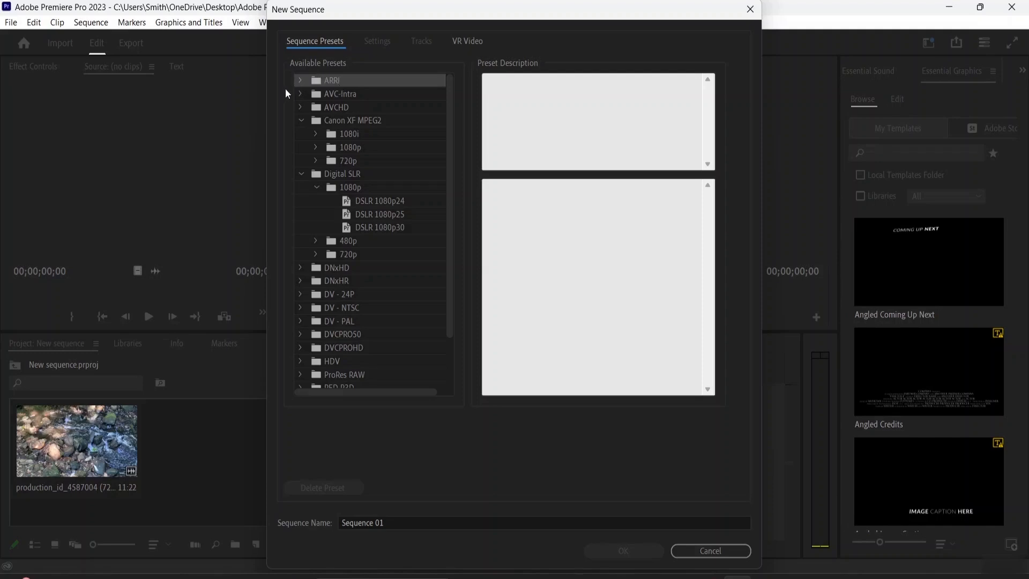
click(301, 79)
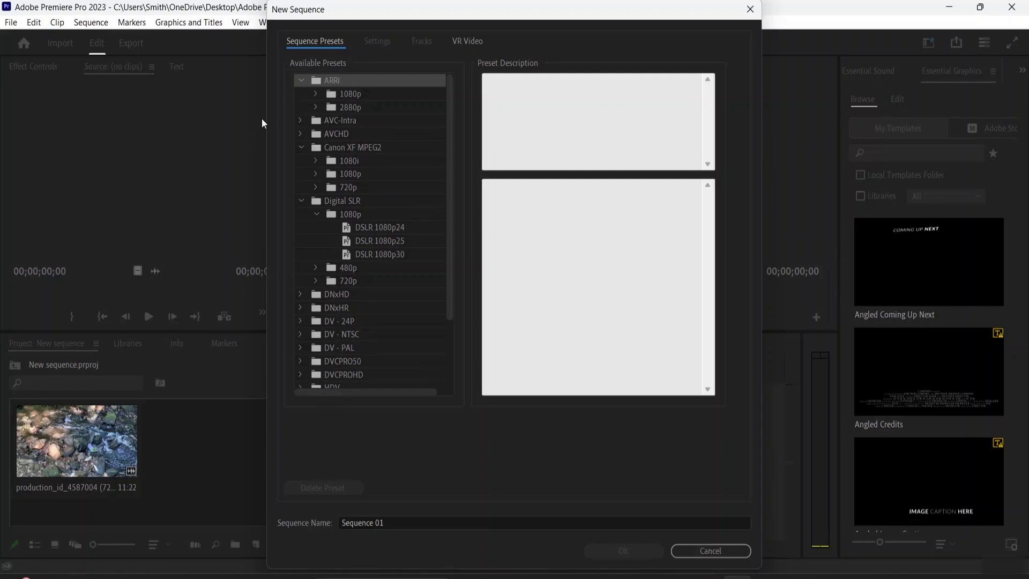
click(316, 94)
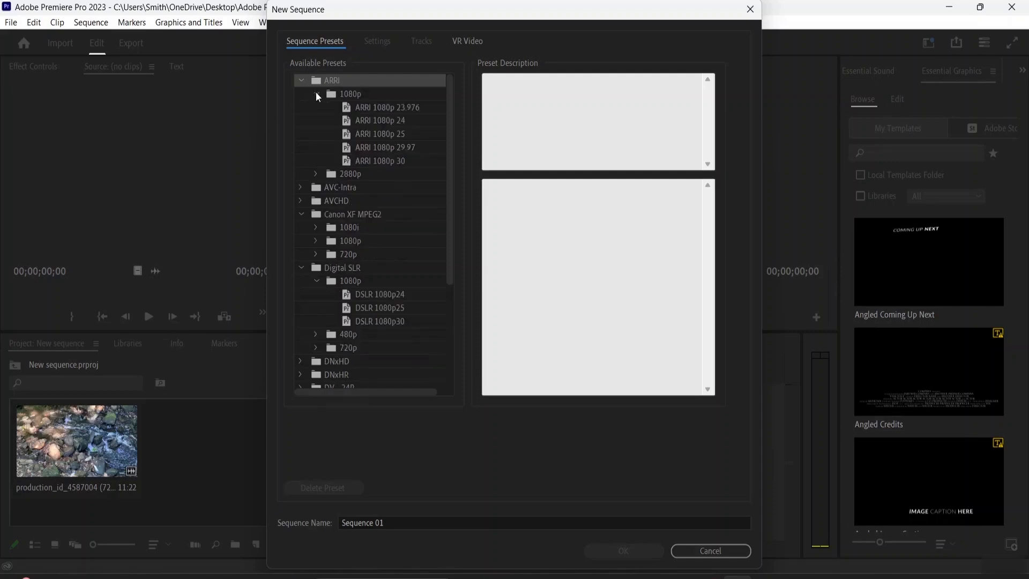
click(381, 106)
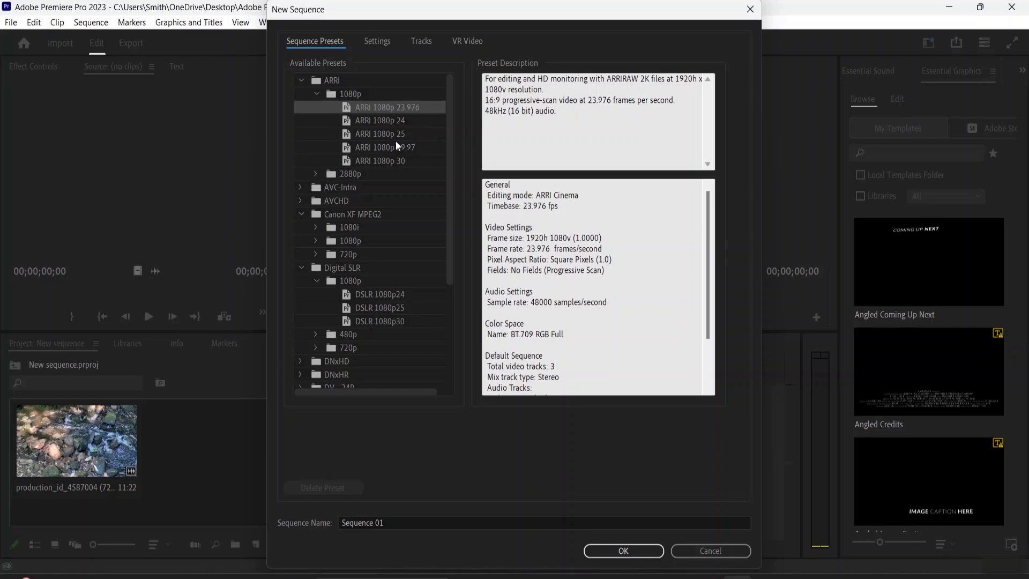
Step: Try the Custom editing mode in the sequence settings and view the available timebase options
click(377, 41)
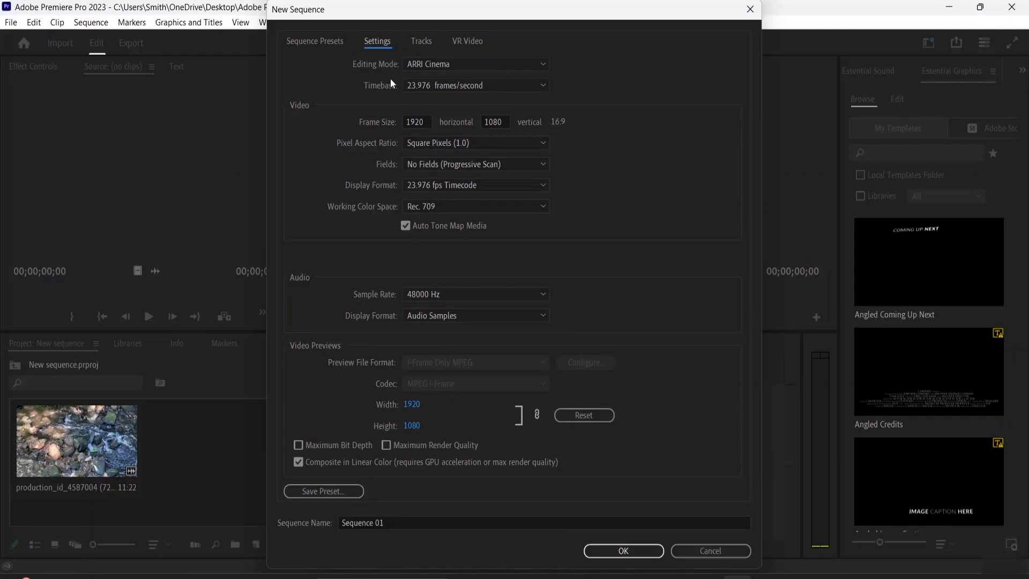
click(459, 63)
scroll(461, 247, down, 5)
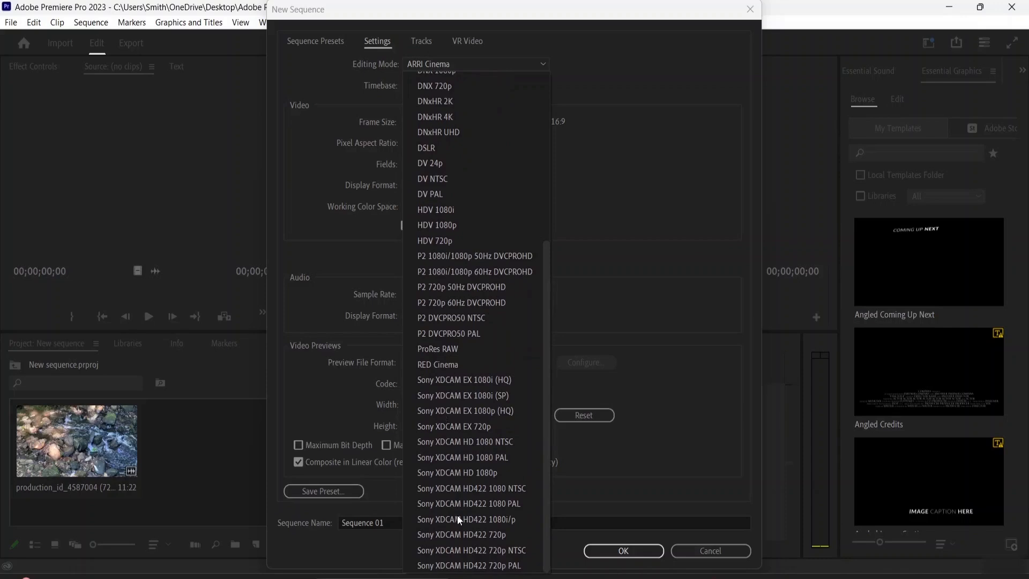
scroll(467, 459, up, 5)
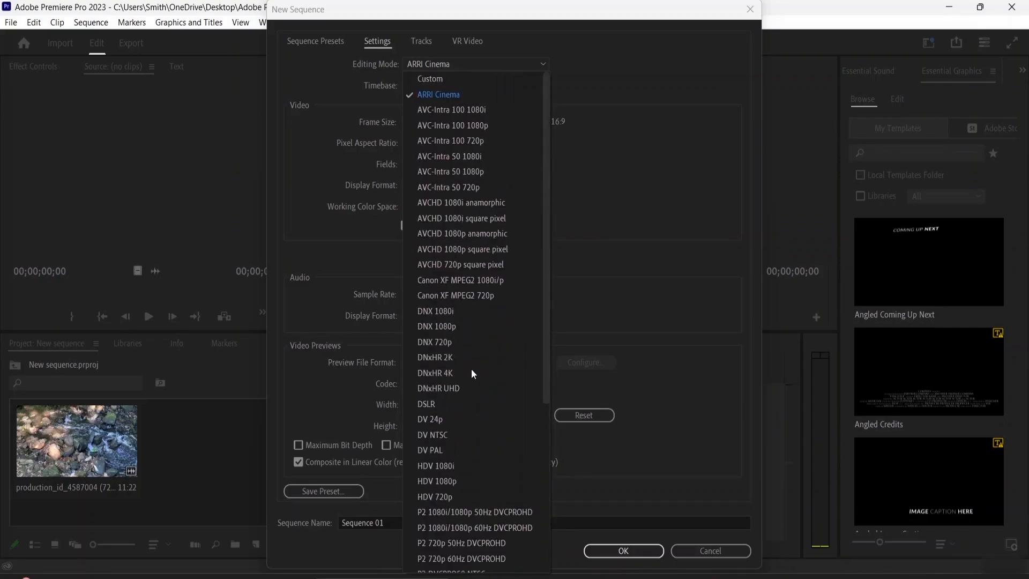
click(448, 80)
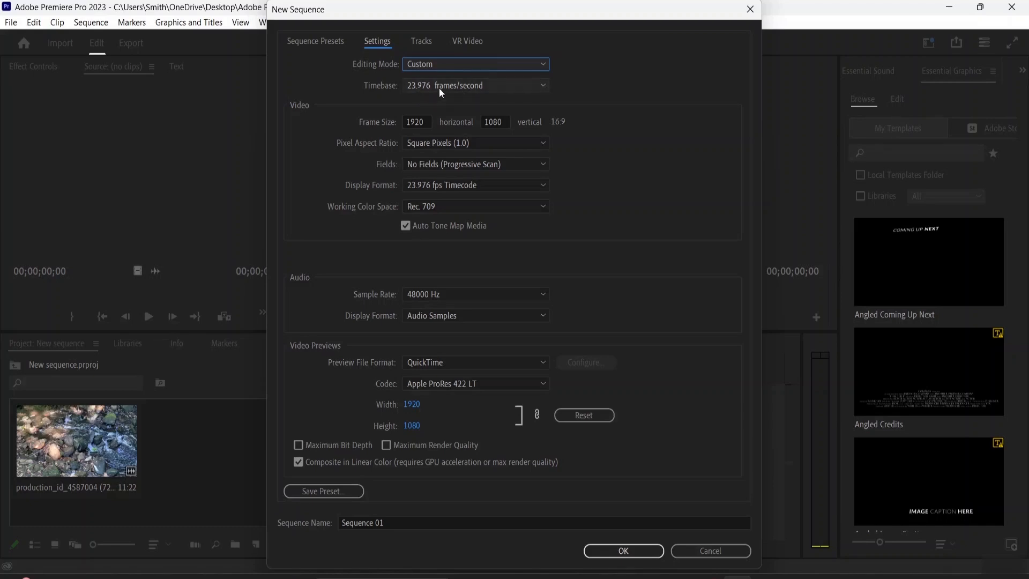
click(484, 85)
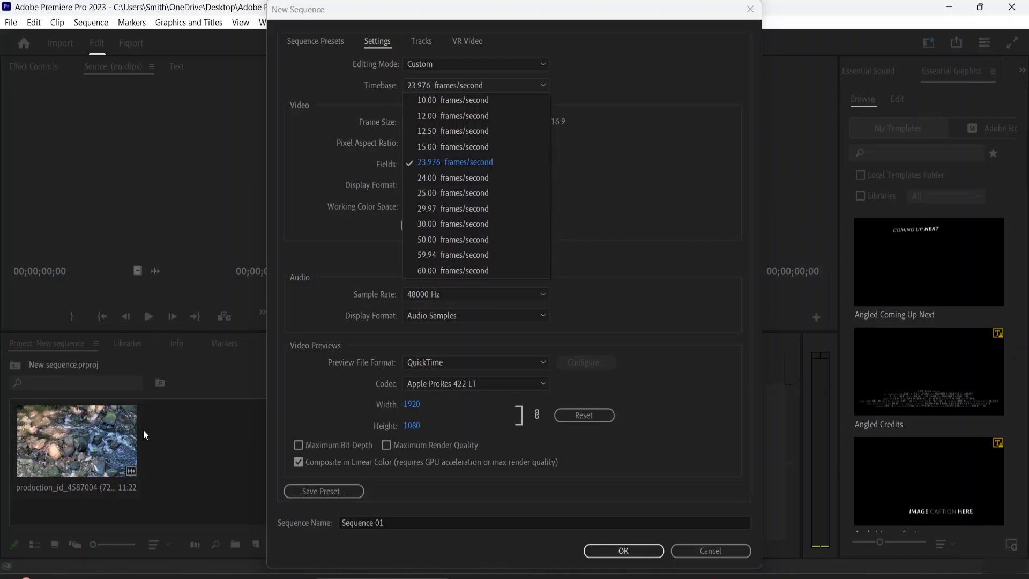
click(102, 436)
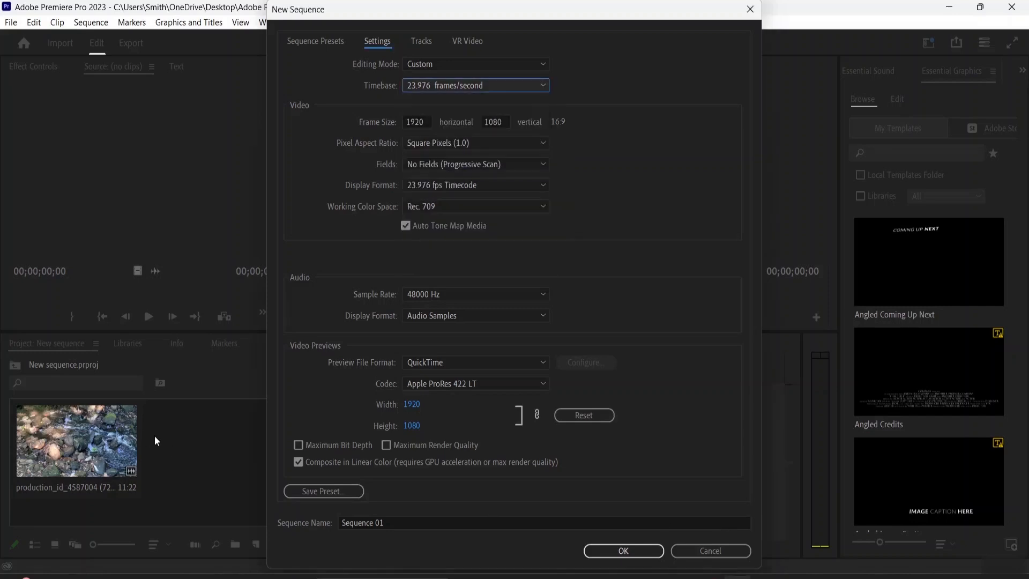
Step: Cancel the new sequence and show the project items as a list to check the clip's frame rate
click(711, 550)
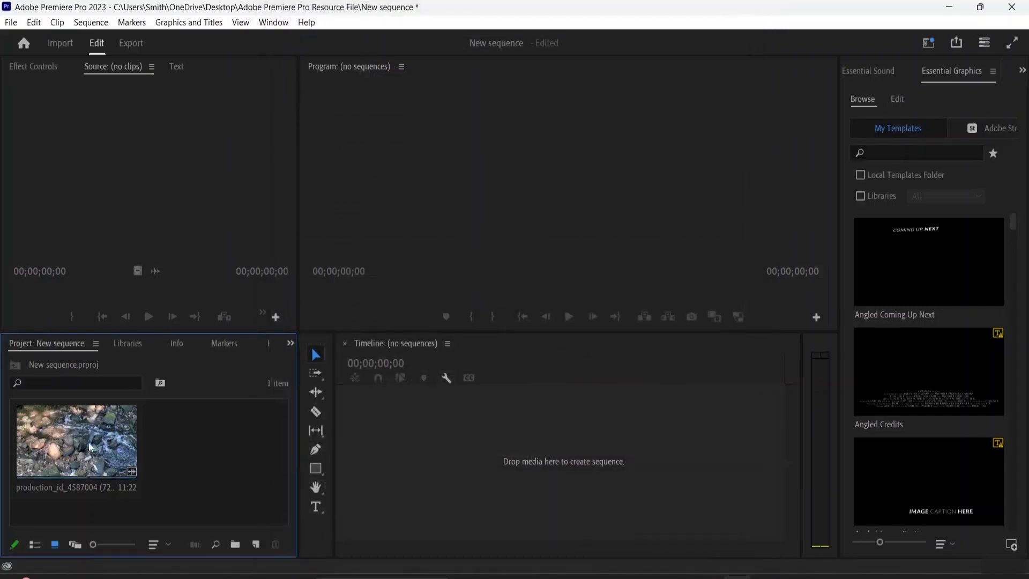
click(32, 547)
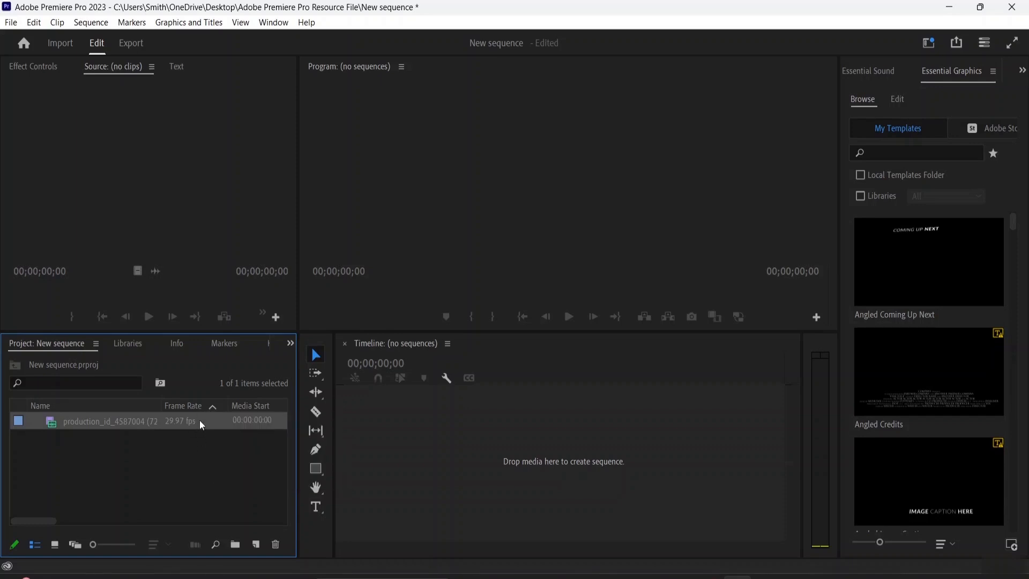
Step: Start a new sequence and set its timebase to 29.97 frames/second in the DSLR editing mode
click(261, 548)
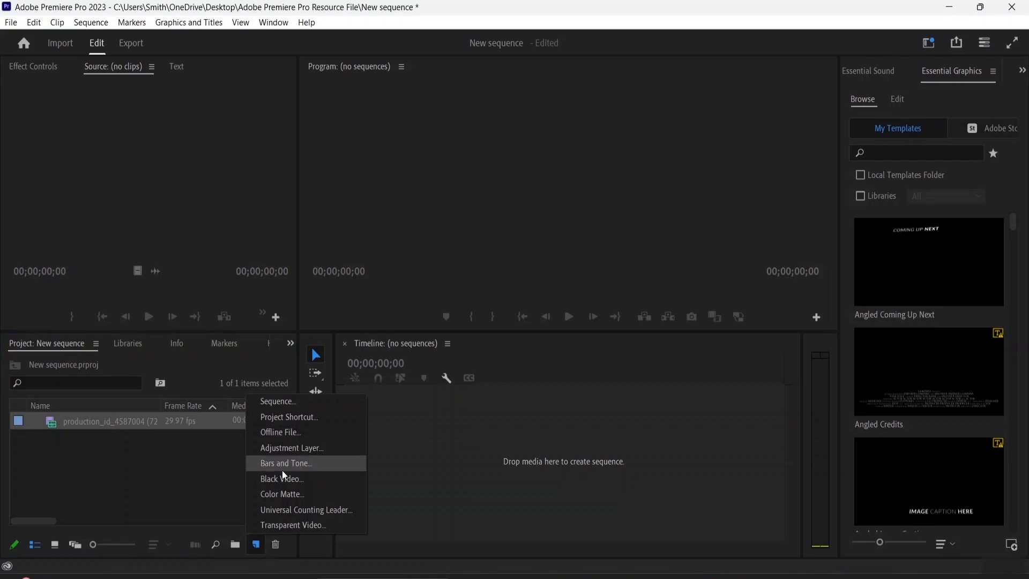
click(292, 401)
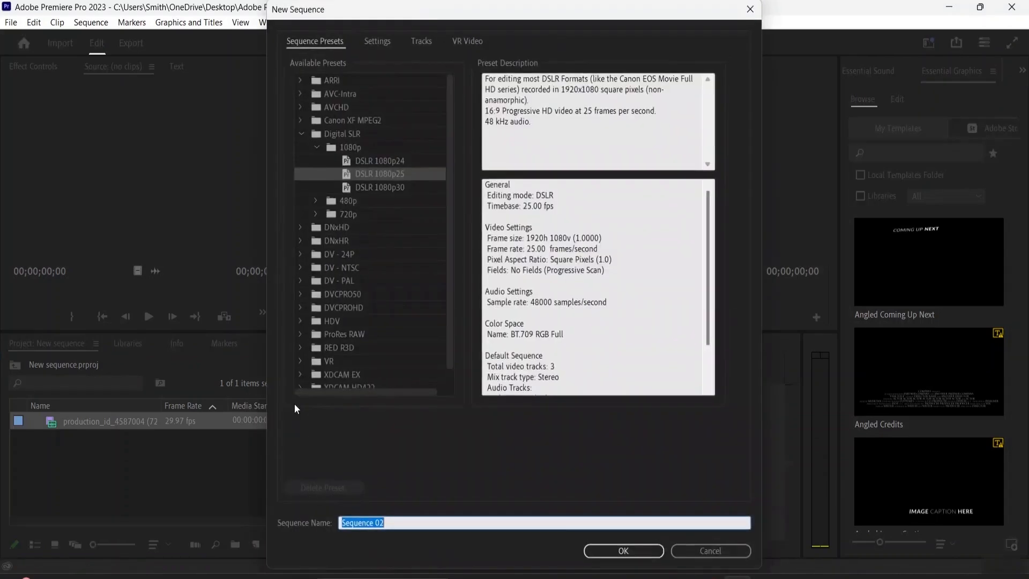
click(375, 41)
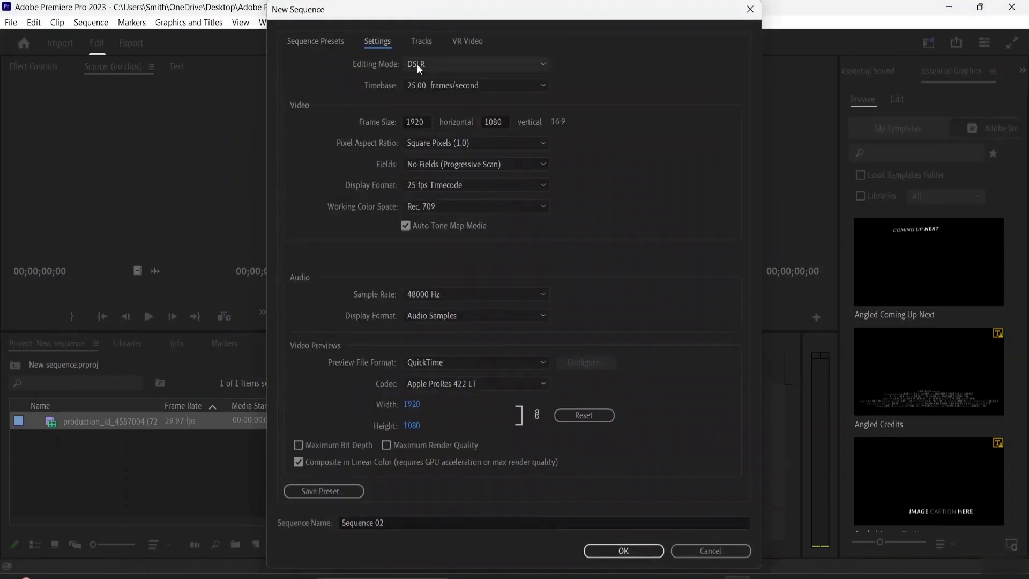
click(481, 87)
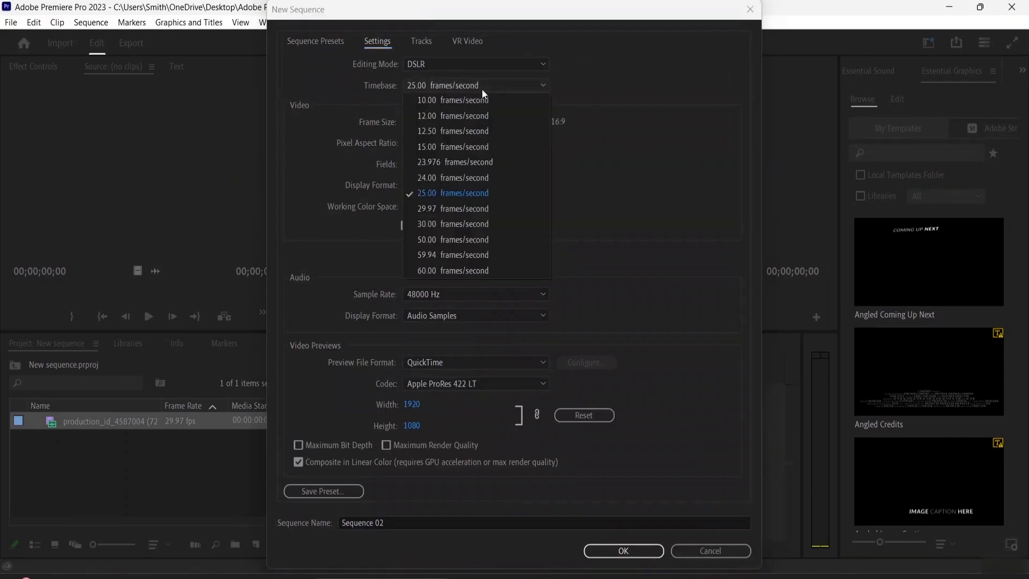
click(436, 211)
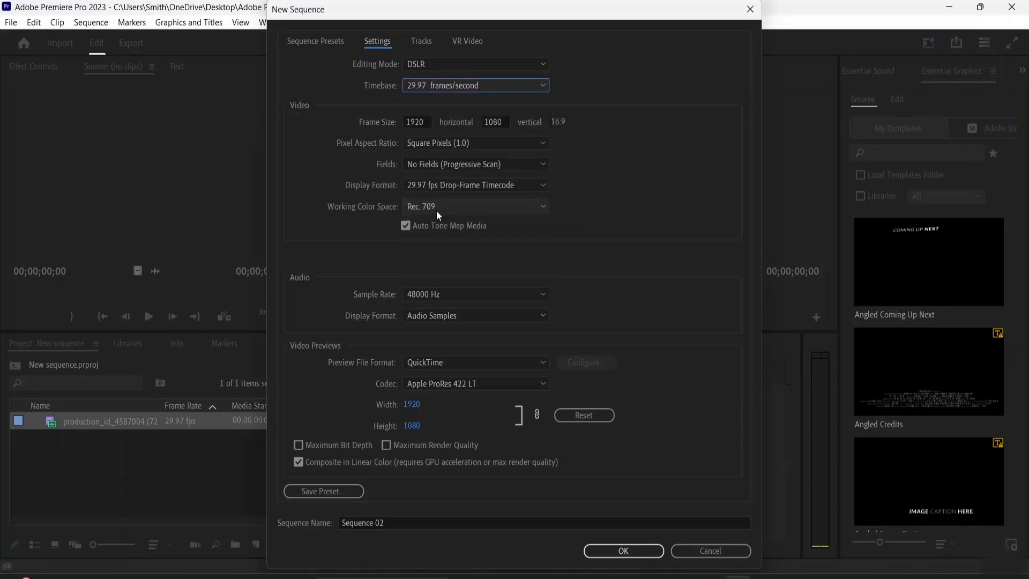
Step: View the pixel aspect ratio, video display format, audio sample rate and preview file format options in the new sequence's settings
click(513, 152)
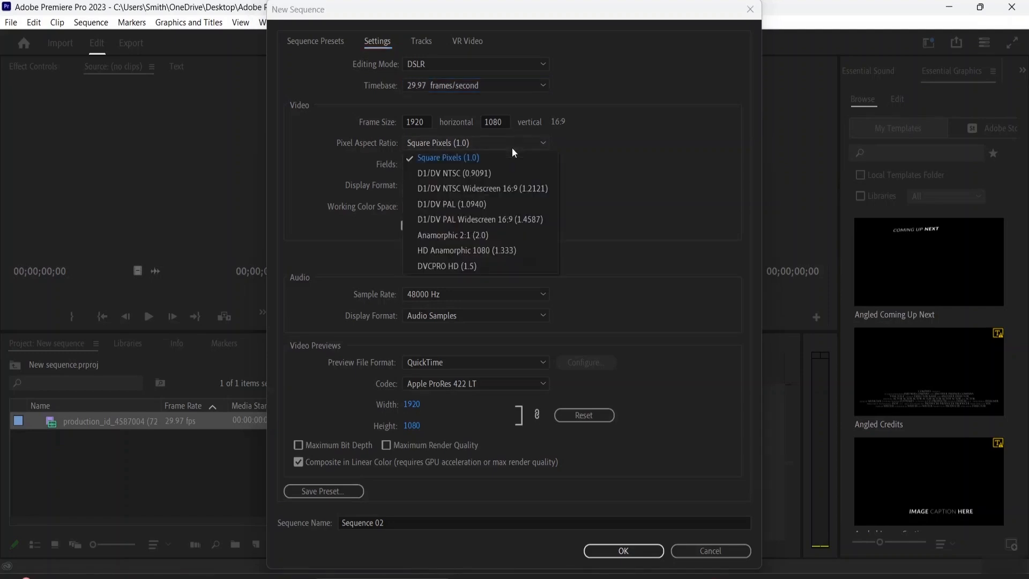
click(512, 151)
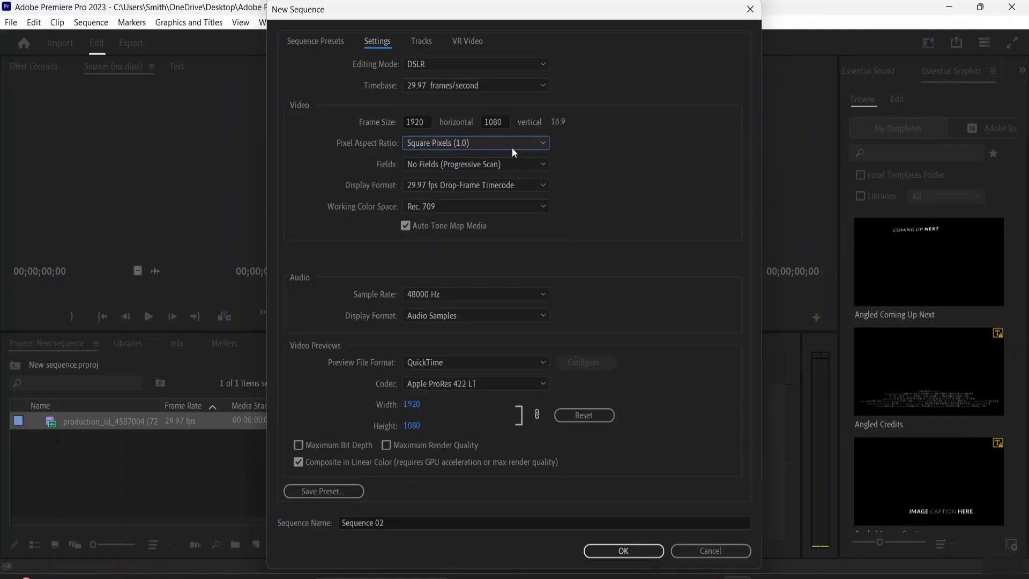
click(527, 187)
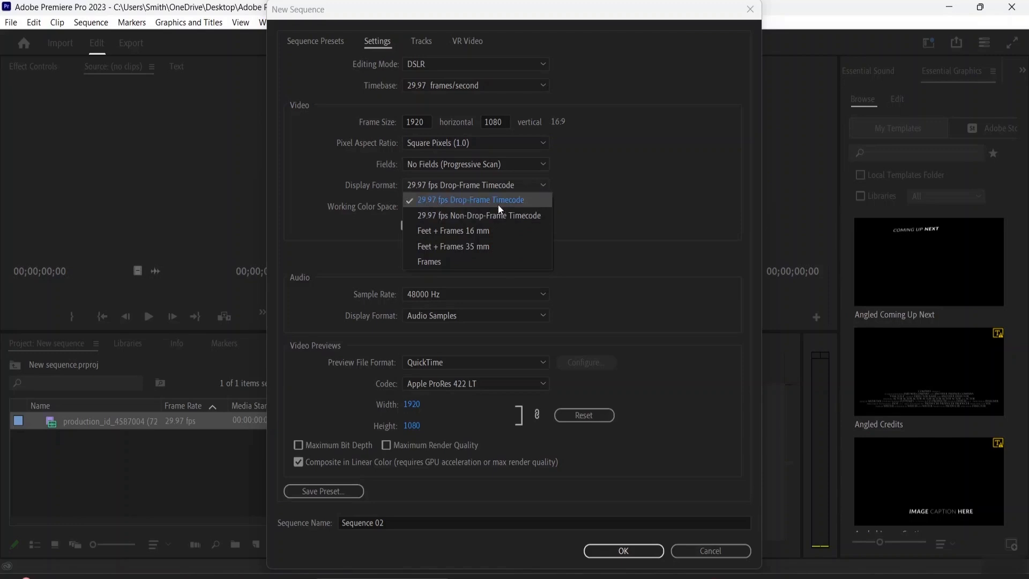
click(436, 285)
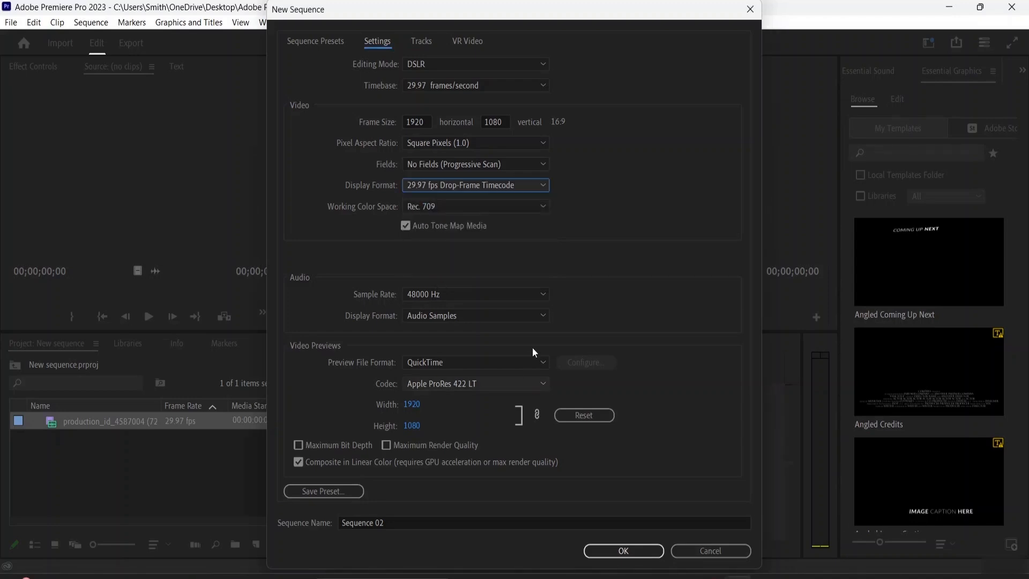
click(492, 295)
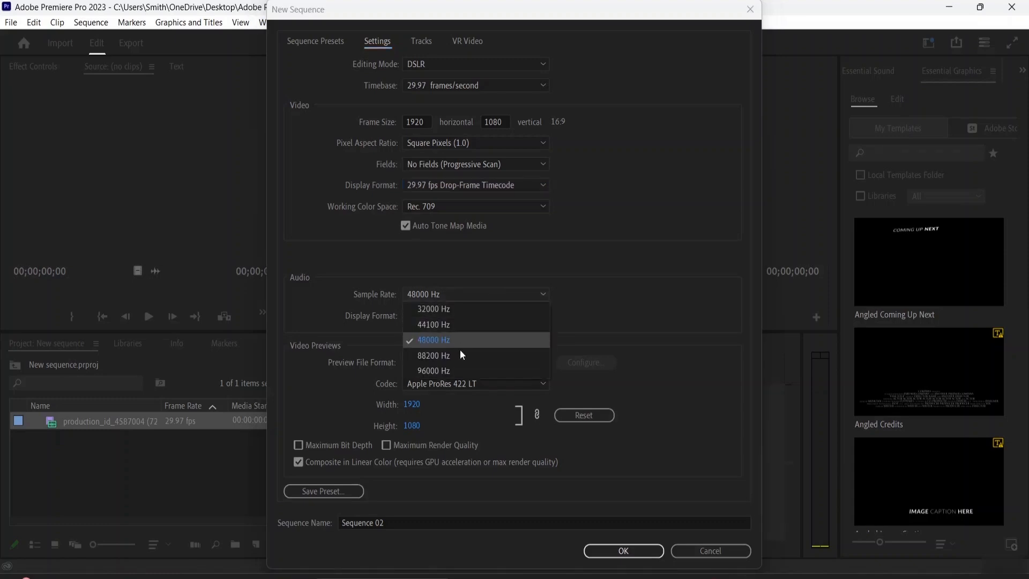
click(612, 245)
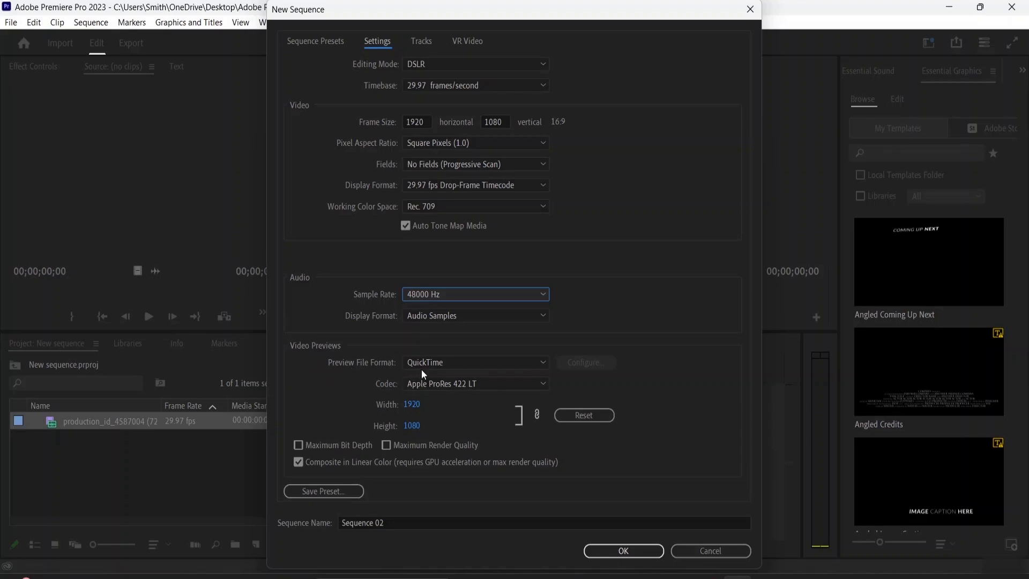
click(539, 364)
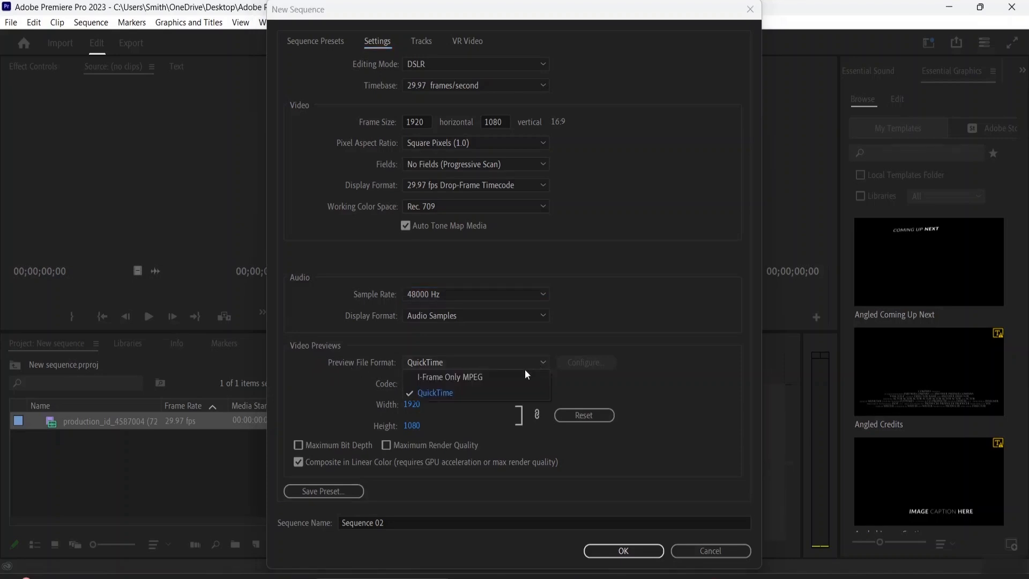
click(479, 397)
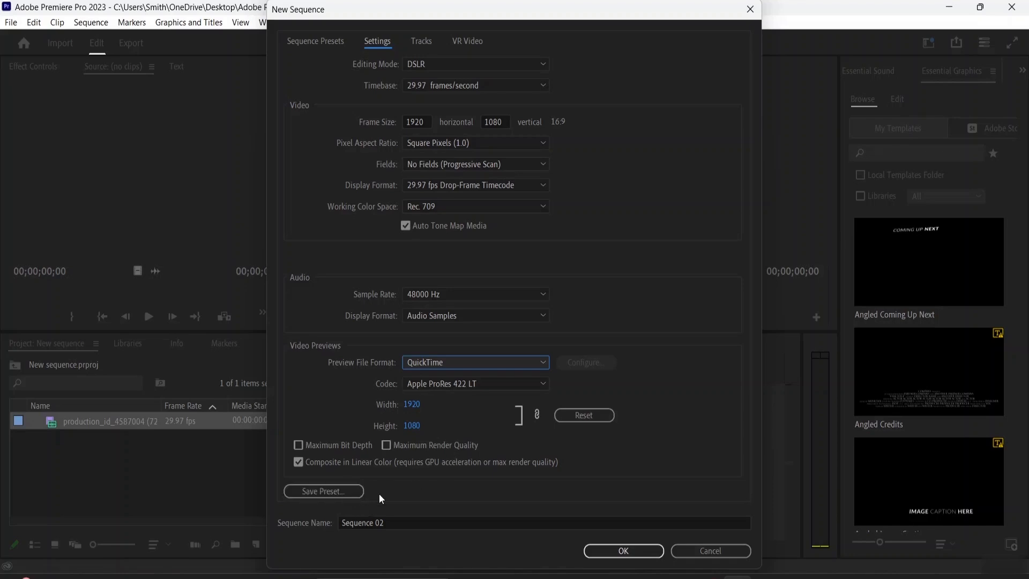
Step: Look through the track and VR video settings of the new sequence and return to its general settings
click(422, 42)
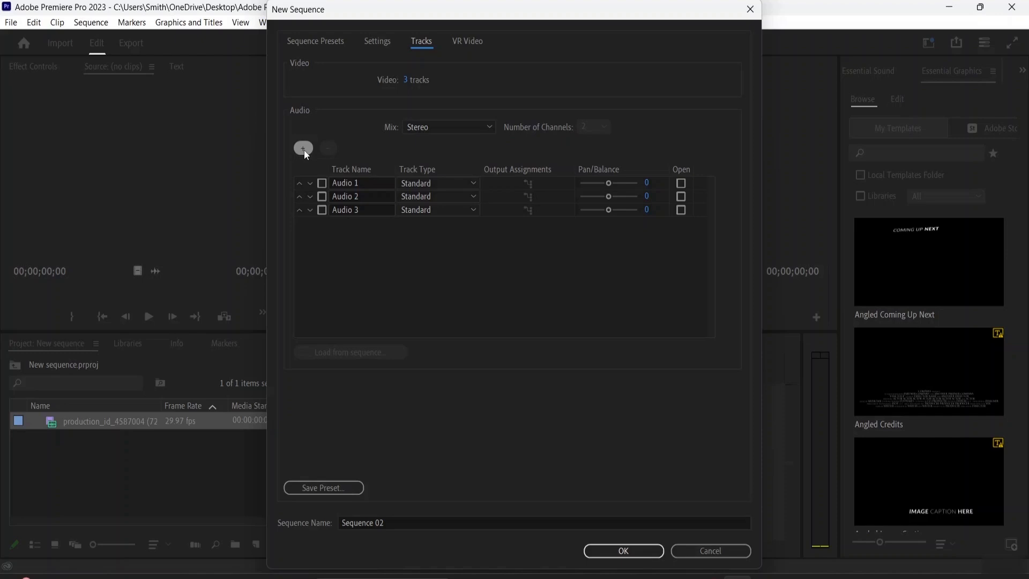
click(458, 40)
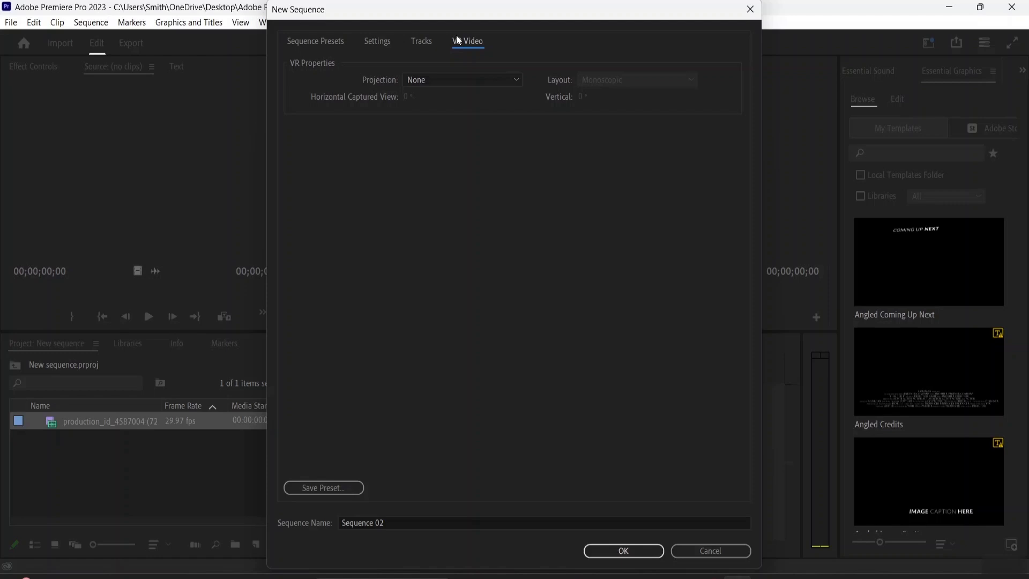
click(428, 43)
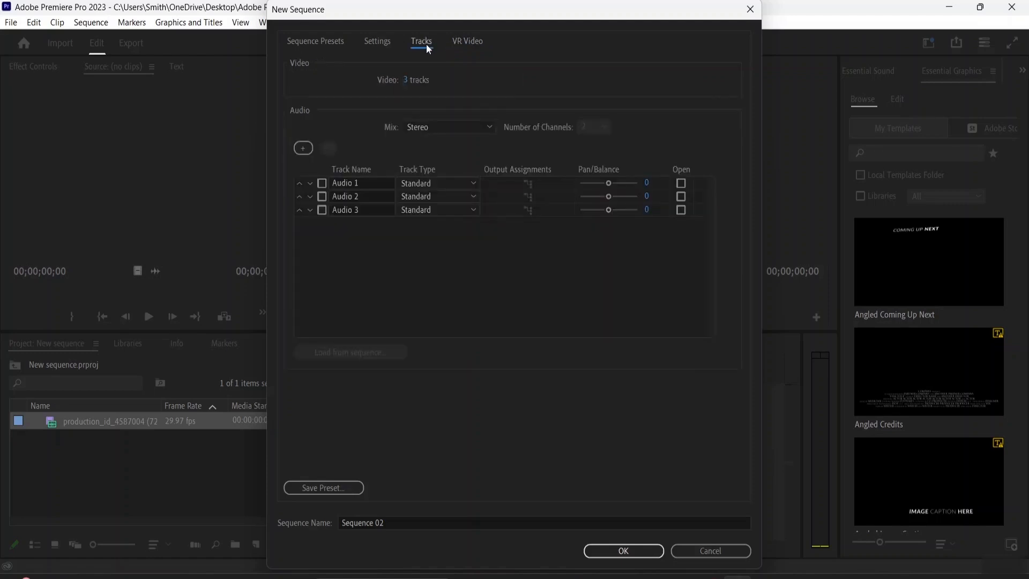
click(368, 45)
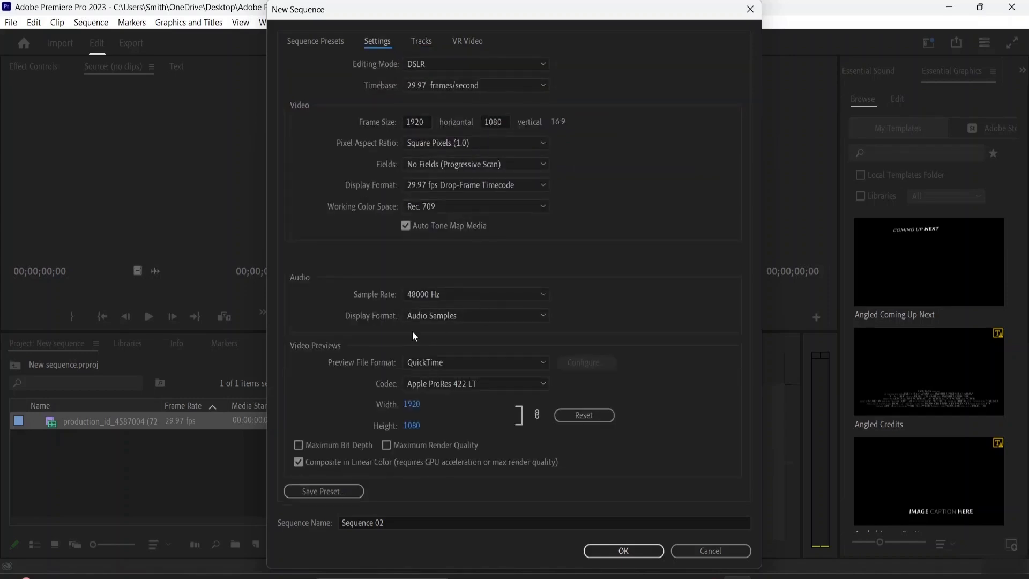
Step: Name the new sequence 1 and create it
click(400, 524)
key(BackSpace)
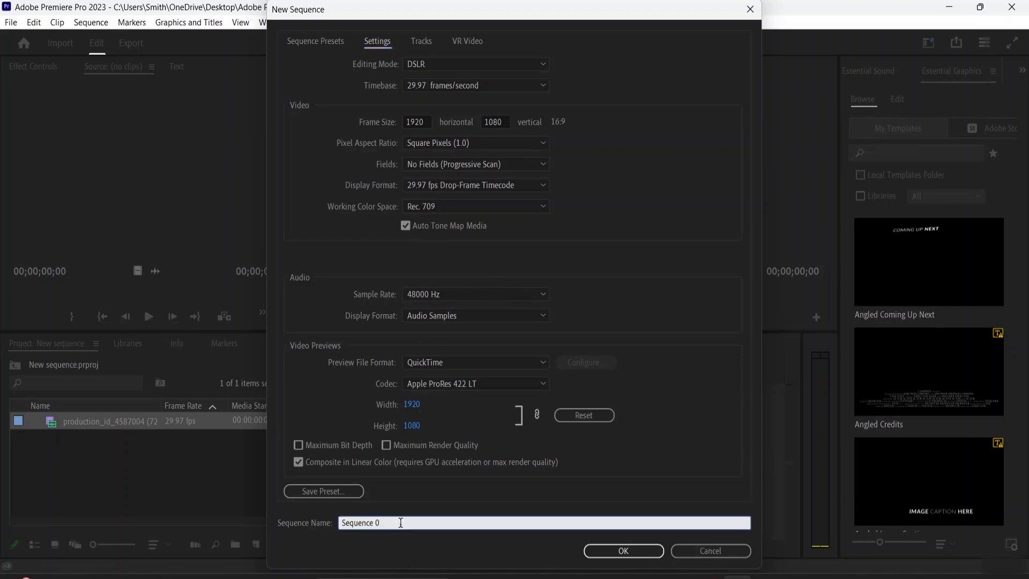
key(BackSpace)
key(BackSpace)
key(BackSpace)
key(BackSpace)
key(BackSpace)
key(BackSpace)
key(BackSpace)
key(BackSpace)
key(BackSpace)
key(BackSpace)
text(1)
click(617, 554)
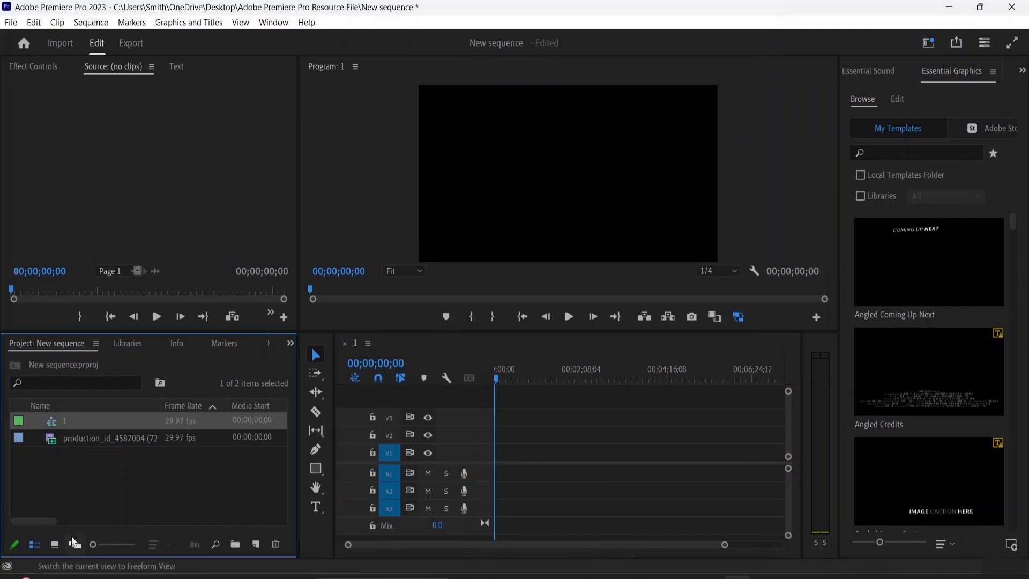
Step: Show the project items as icons and check the sequence settings of sequence 1 without changing them
click(55, 552)
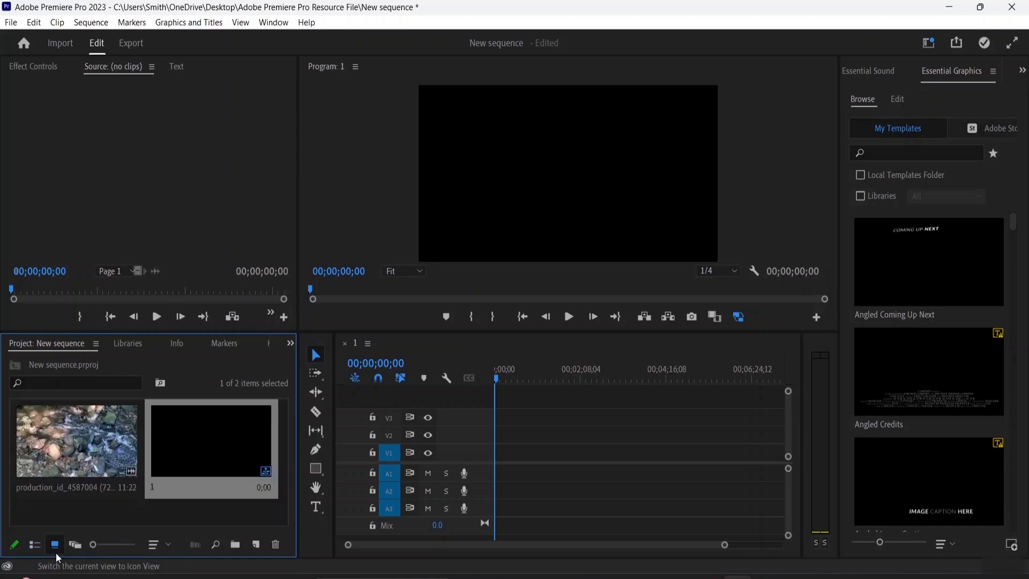
click(182, 521)
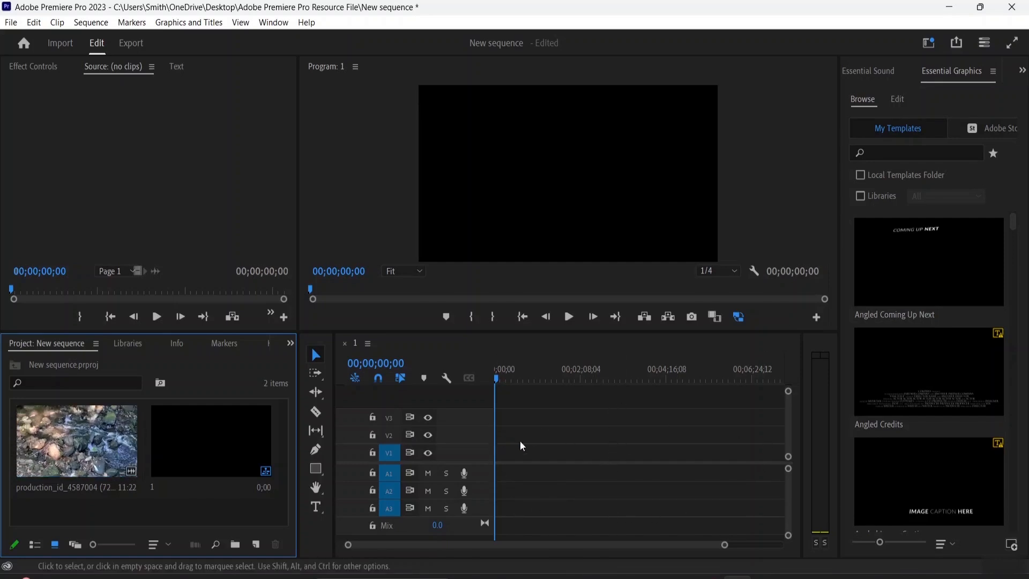
click(224, 454)
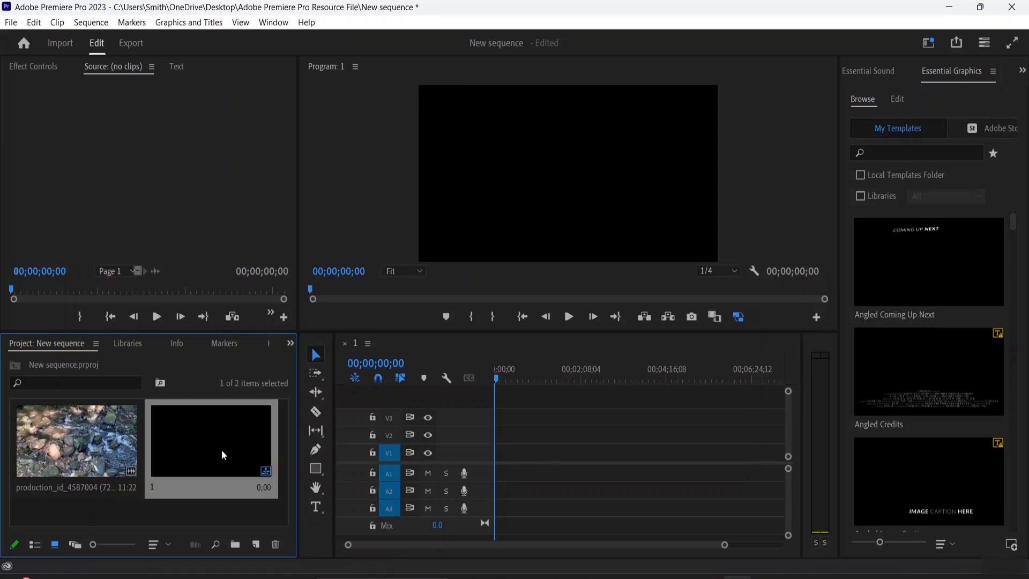
right_click(252, 478)
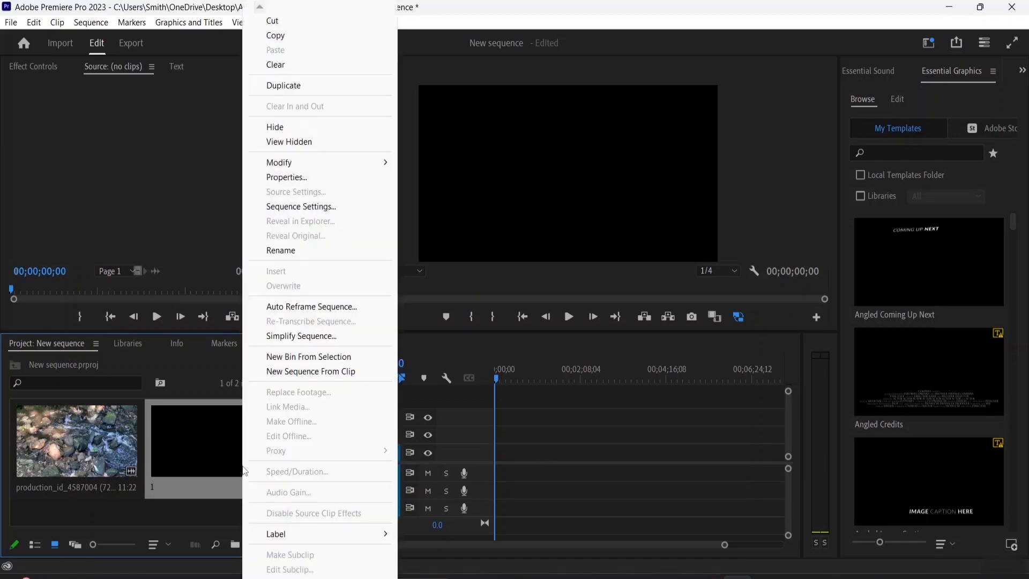
click(341, 209)
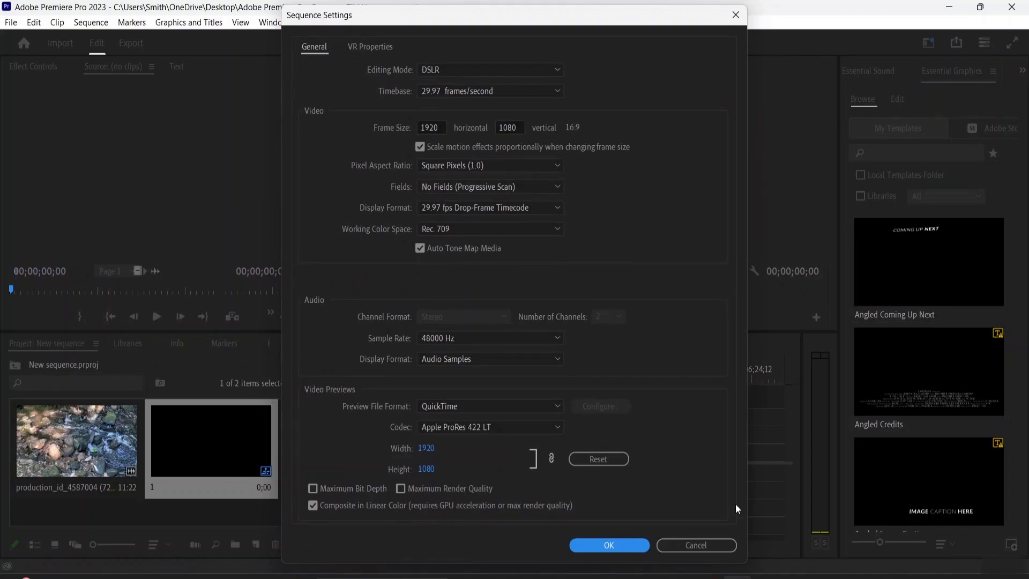
click(694, 545)
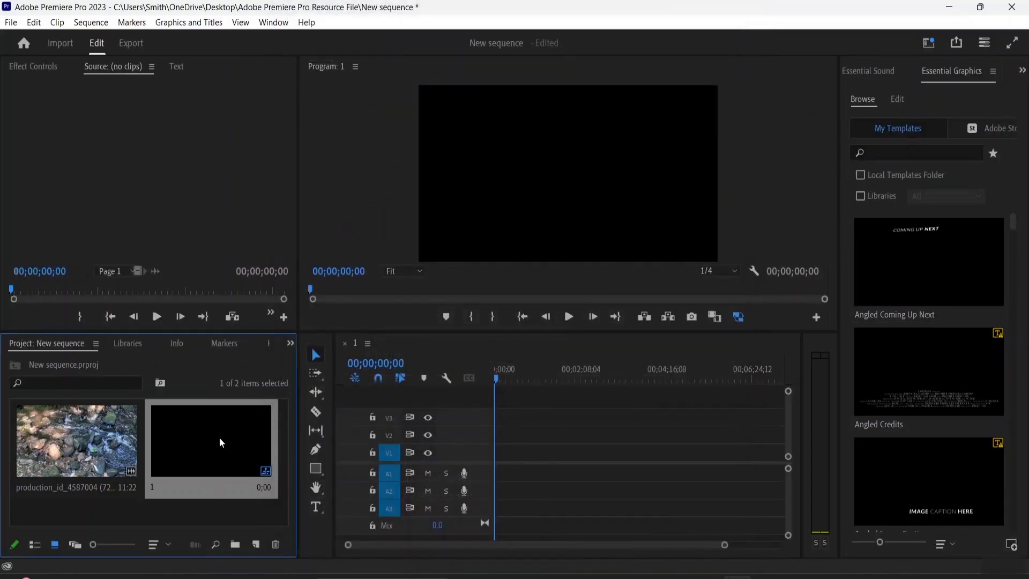
Step: Place the production_id_4587004 clip at the start of V1, changing the sequence settings to match the clip with Always ask turned off
click(62, 441)
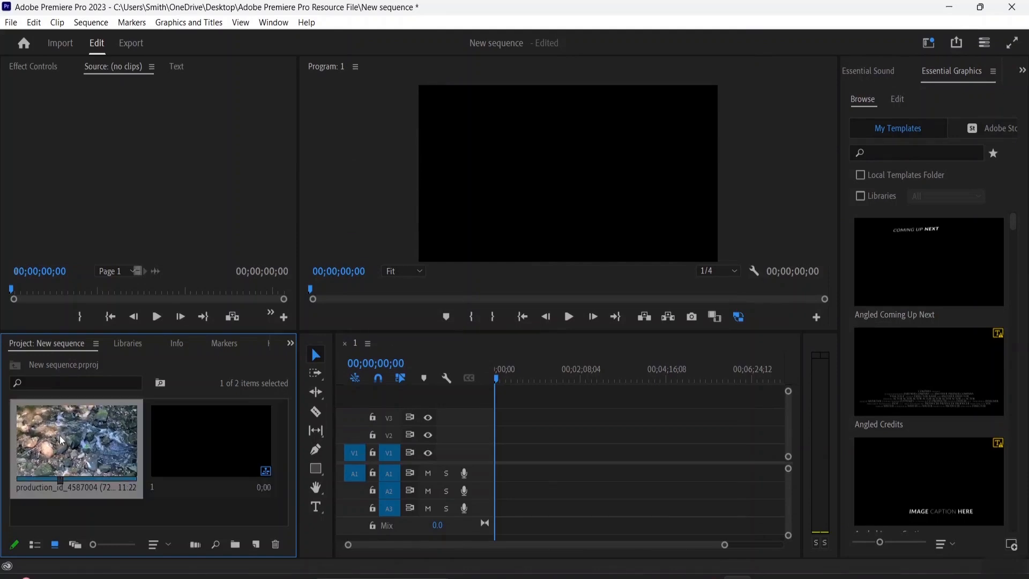
drag(61, 440, 500, 461)
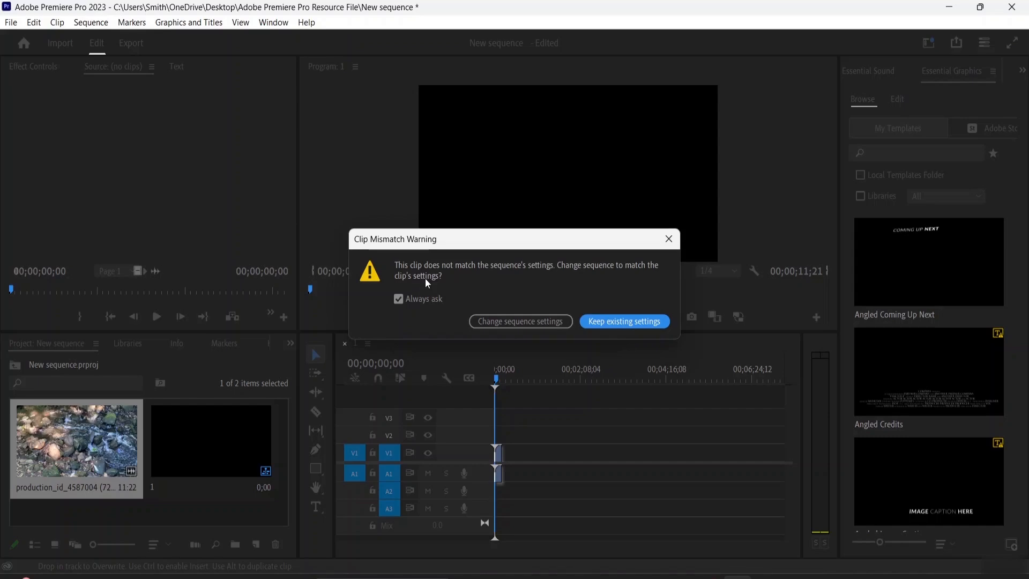
click(399, 299)
click(523, 321)
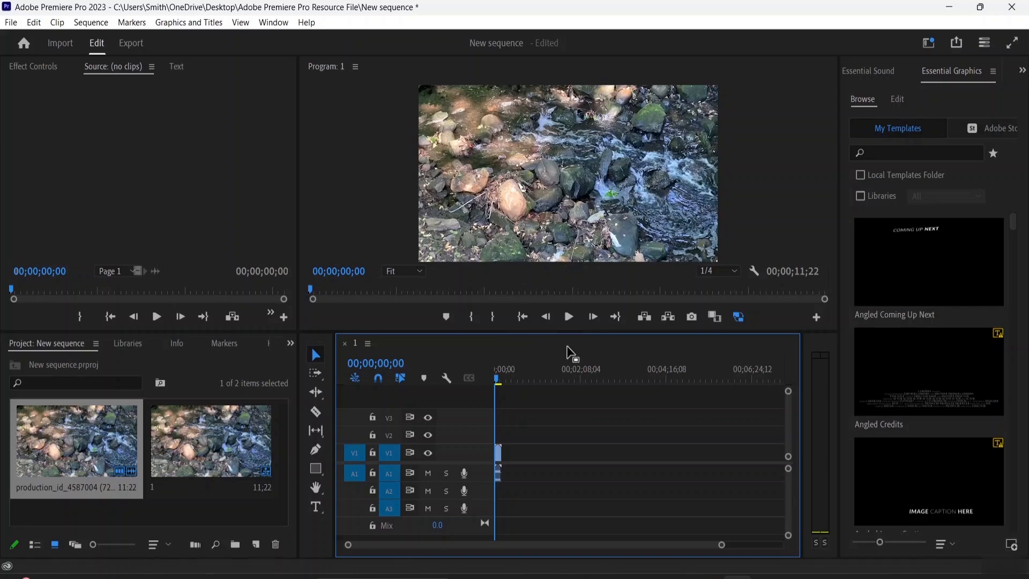
Step: Review the sequence settings of sequence 1 with the clip placed in it and close them without changes
click(232, 452)
right_click(232, 451)
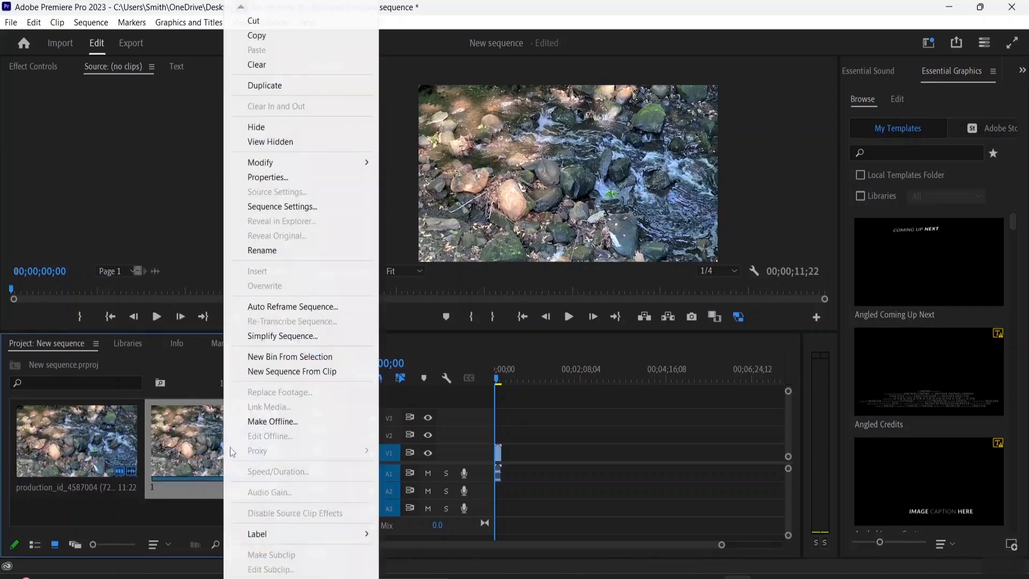
click(295, 206)
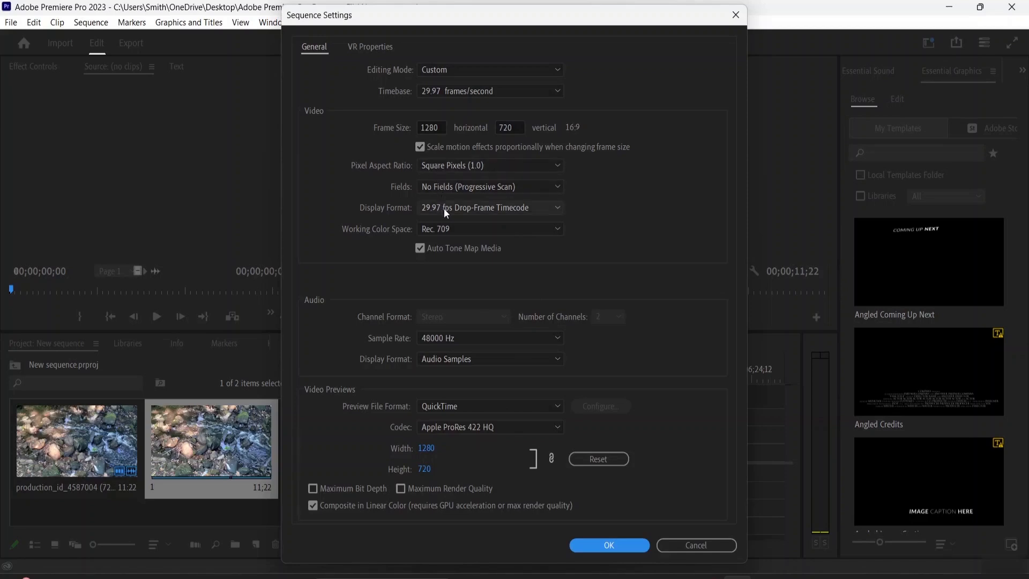
click(731, 544)
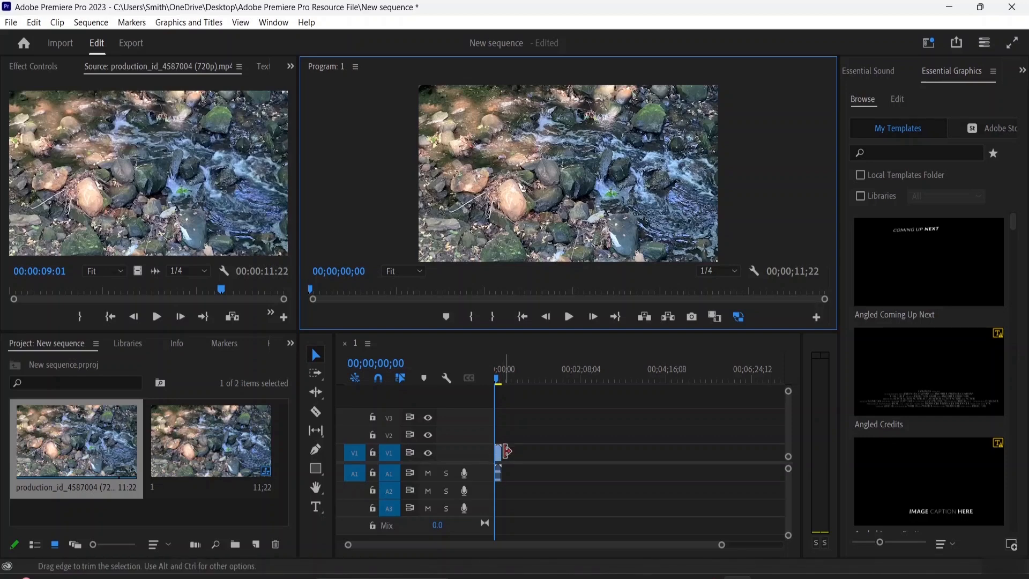
Step: Increase the height of the timeline's video tracks by three steps and reduce it by two
click(554, 420)
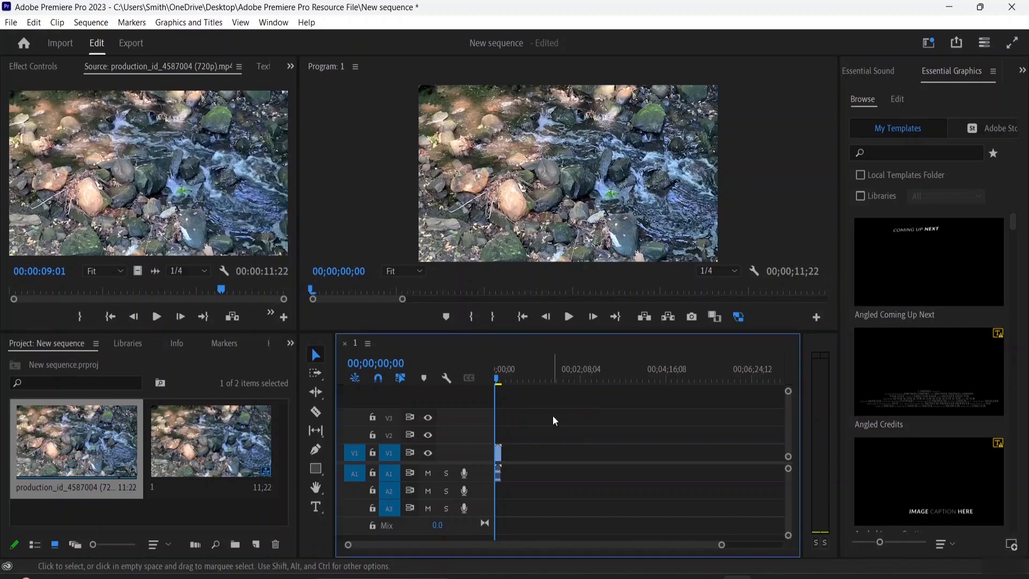
key(ctrl+equal)
key(ctrl+equal)
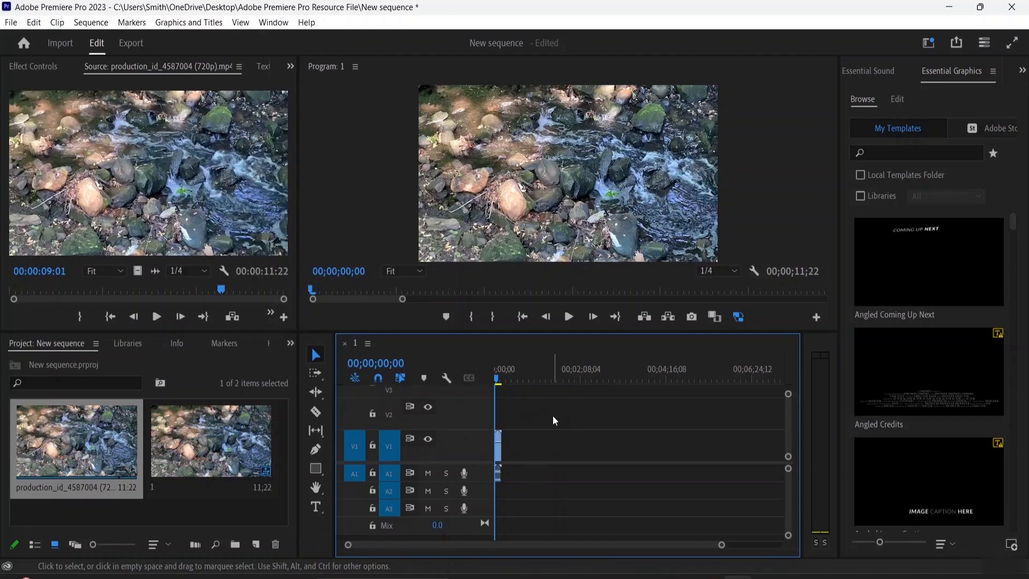
key(ctrl+equal)
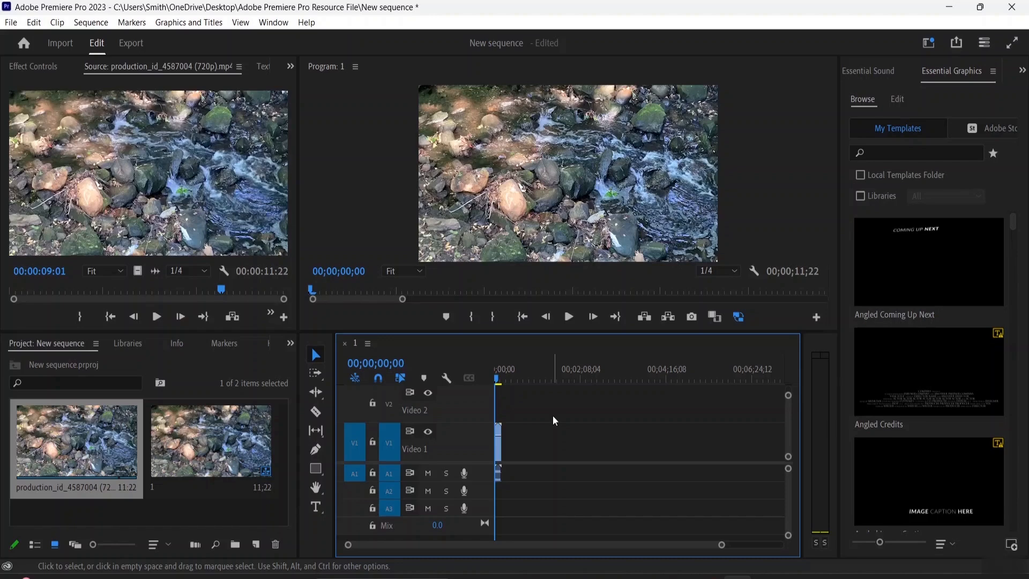
key(ctrl+minus)
key(ctrl+minus)
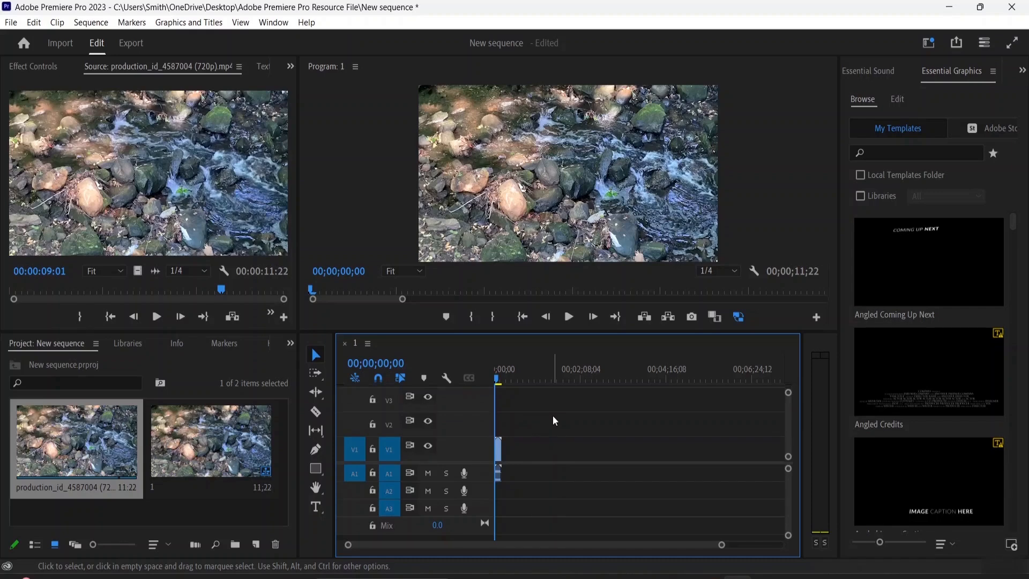
Step: Reduce the video tracks' height by one step and zoom the timeline in until the production_id_4587004 clip nearly fills its width
key(ctrl+minus)
key(equal)
key(equal)
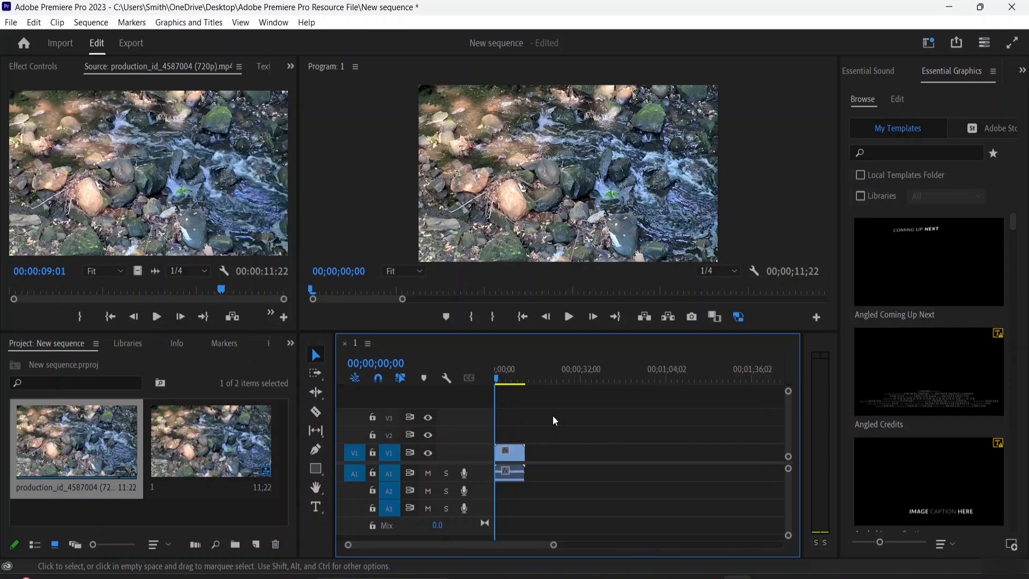
key(equal)
key(equal)
key(equal)
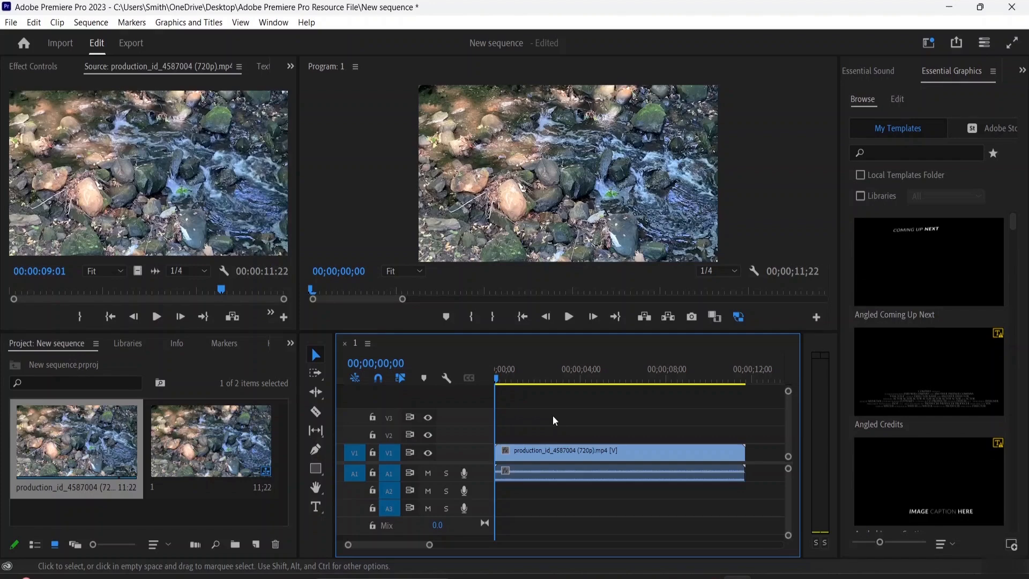
key(minus)
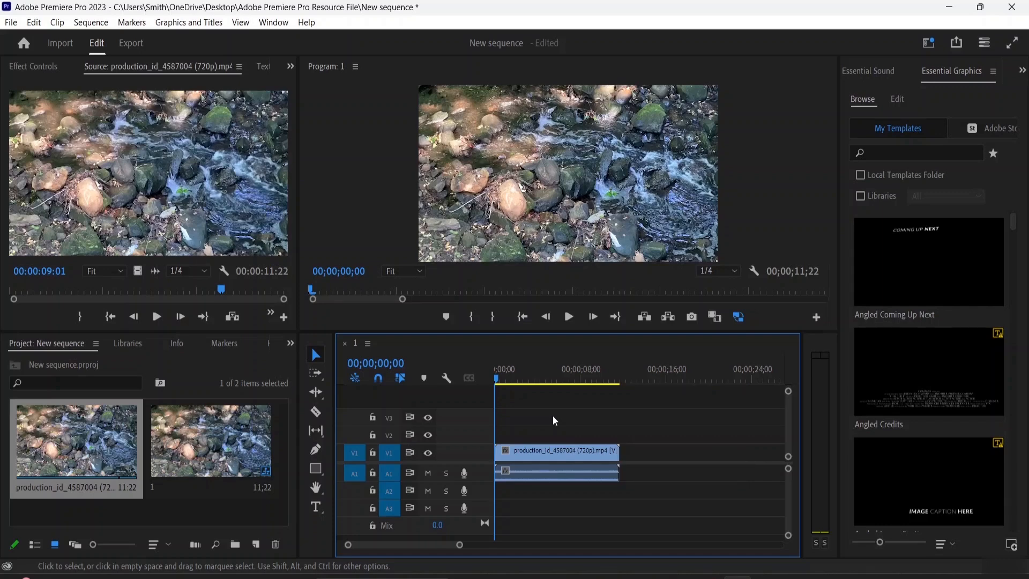
key(minus)
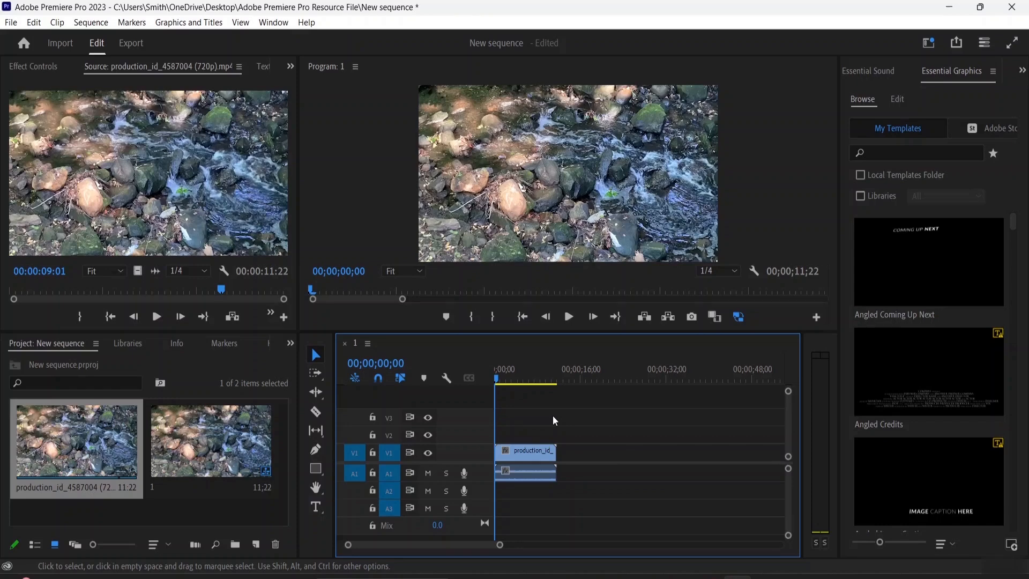
key(equal)
key(equal)
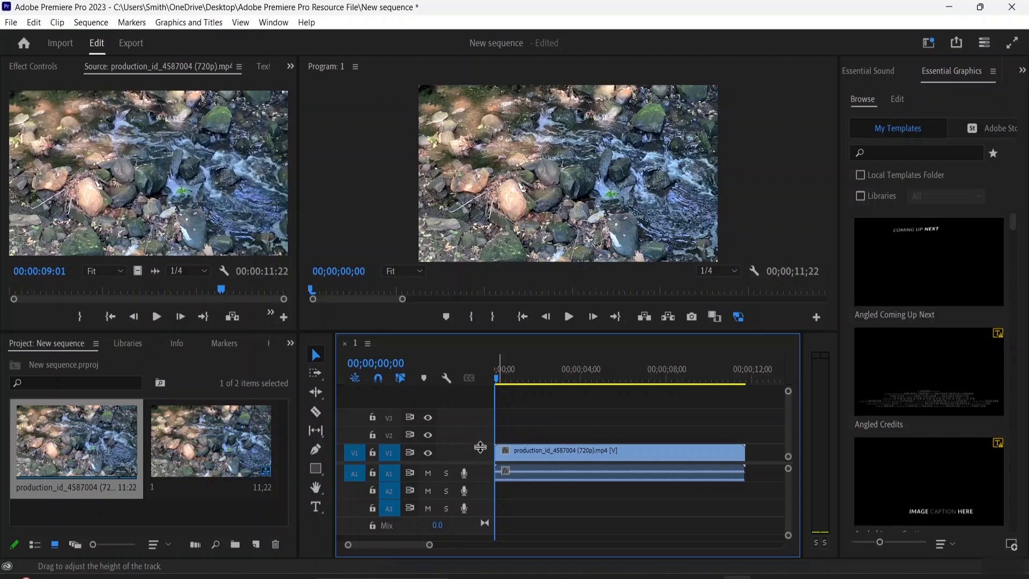
Step: Make video track V1 tall enough to show the clip thumbnail and enlarge the timeline area upward
drag(480, 446, 480, 419)
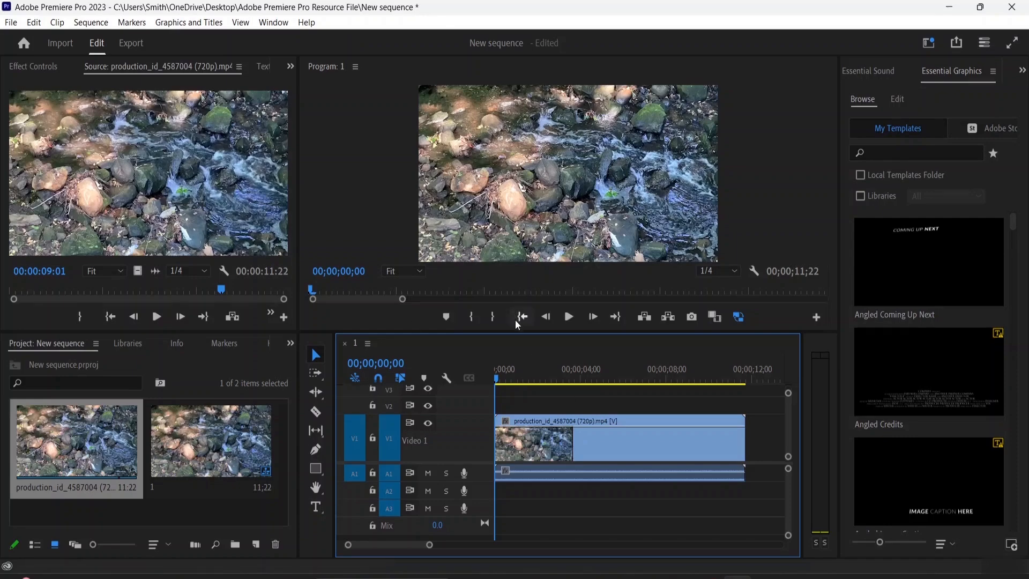
drag(516, 331, 521, 261)
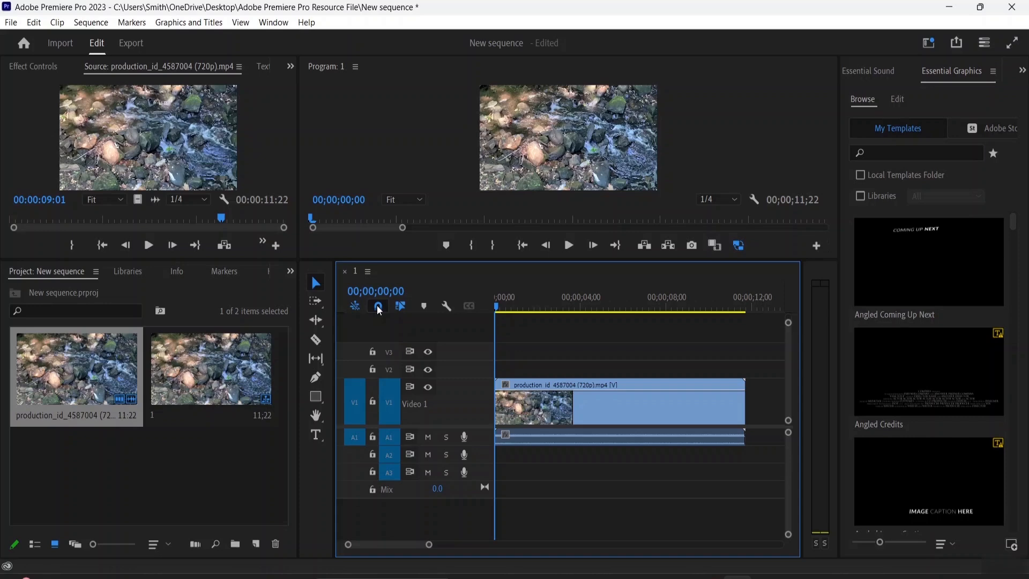
double_click(209, 467)
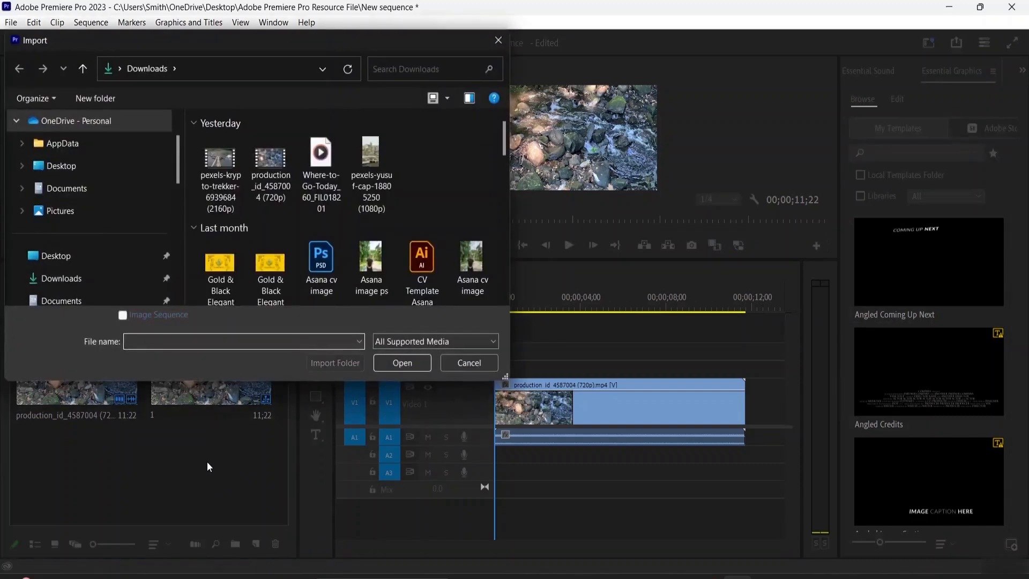
click(220, 171)
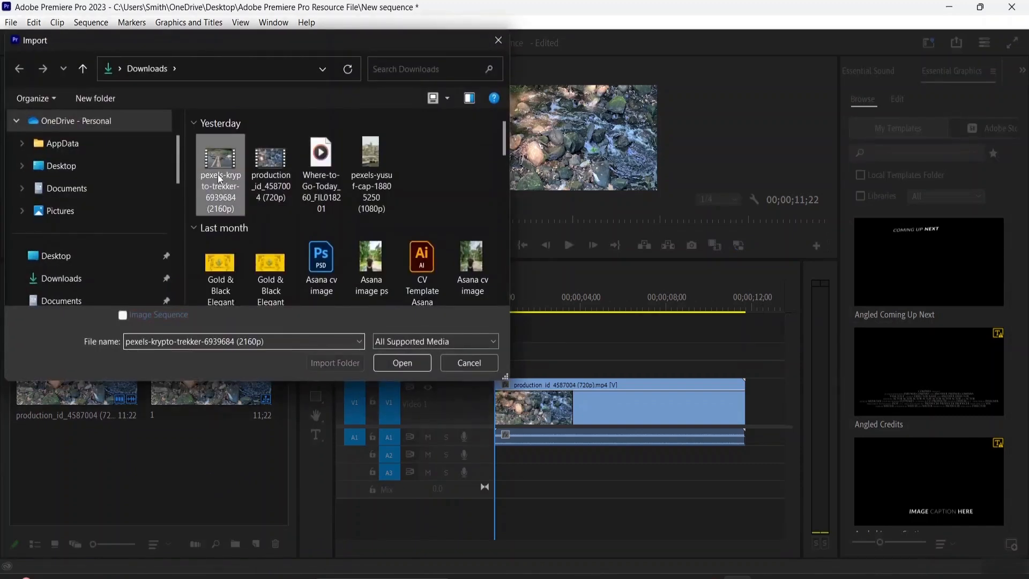
click(397, 363)
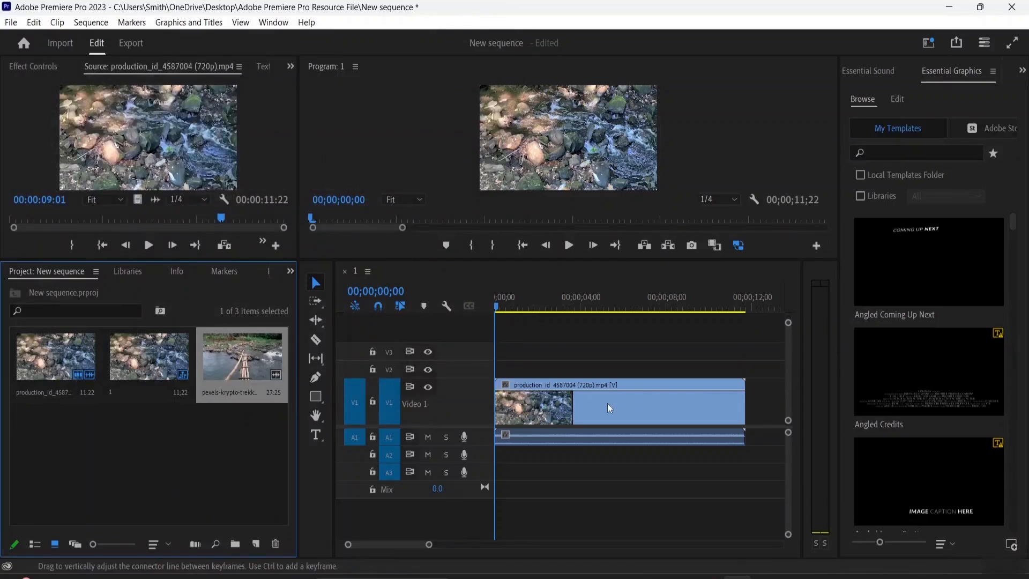
Step: Place the pexels-krypto-trekker clip on V1 directly after the production_id_4587004 clip
click(644, 343)
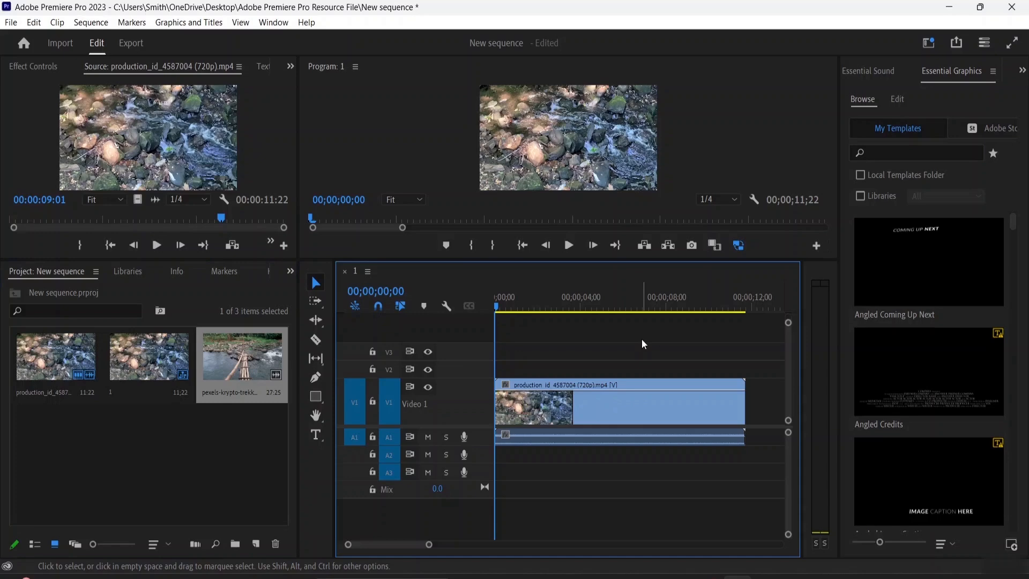
key(minus)
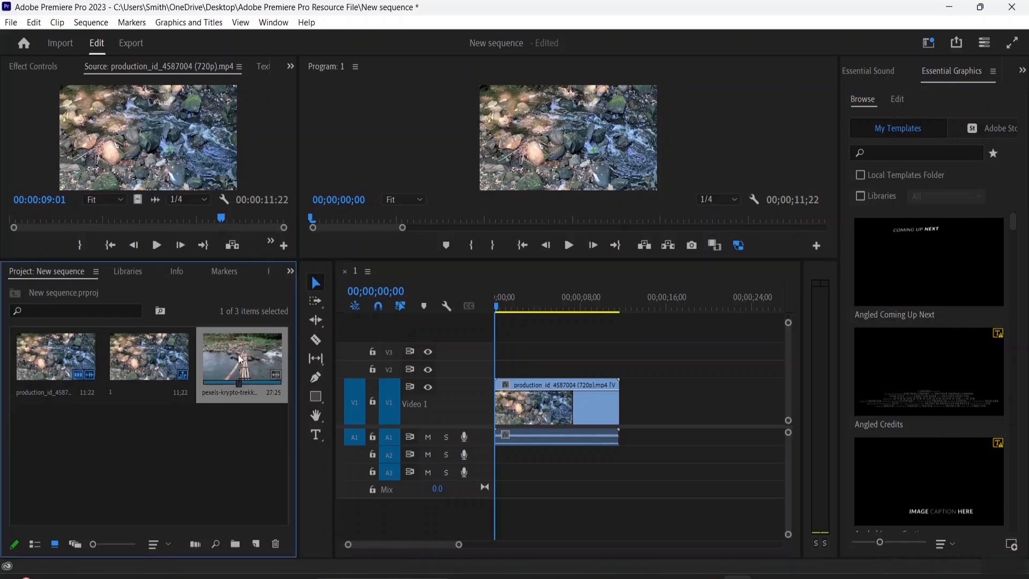
drag(239, 358, 620, 403)
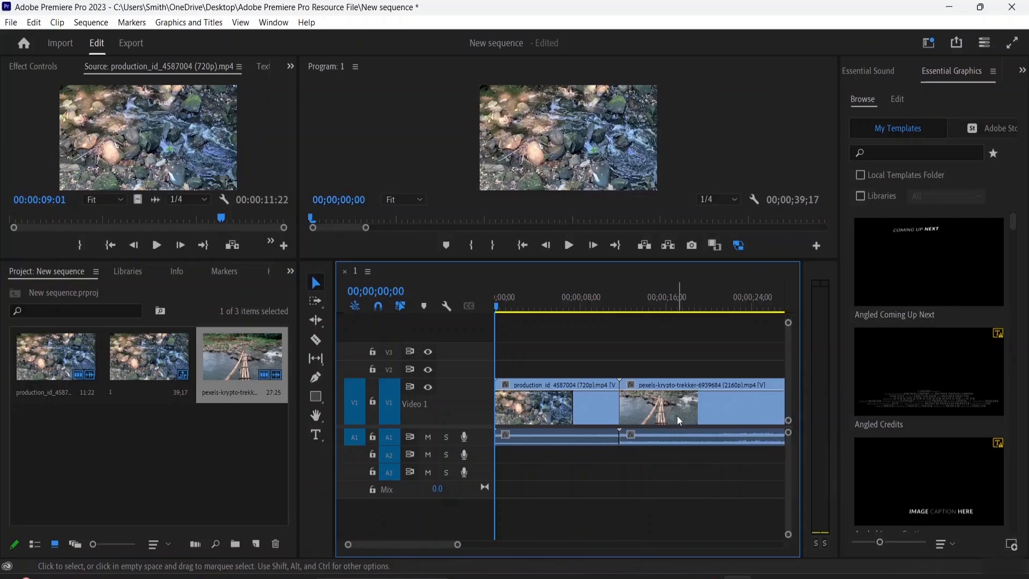
Step: Move the pexels-krypto-trekker clip away from the first clip, turn snapping off and move it back, leaving a tiny gap between them
click(661, 401)
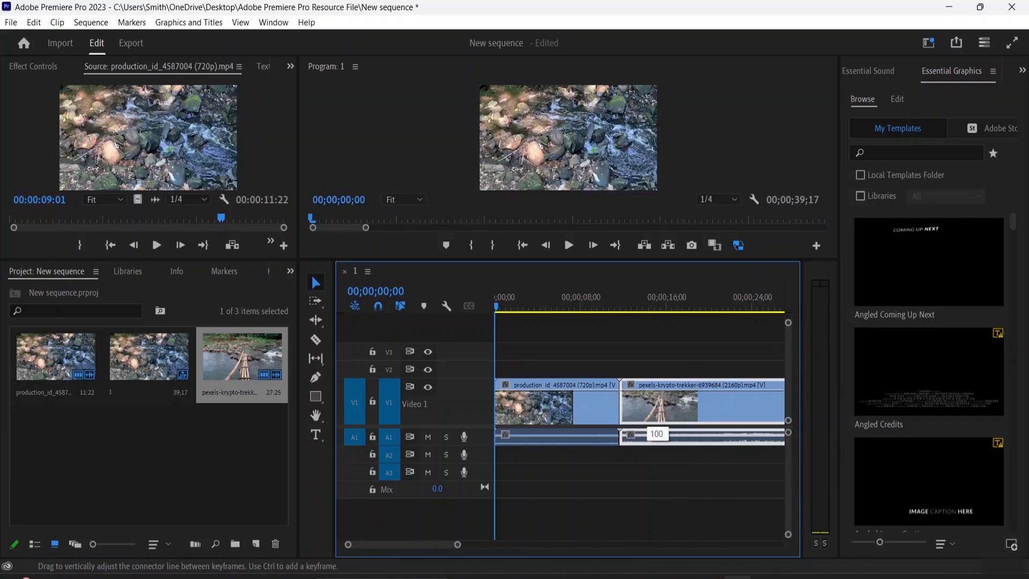
click(660, 365)
drag(642, 384, 658, 383)
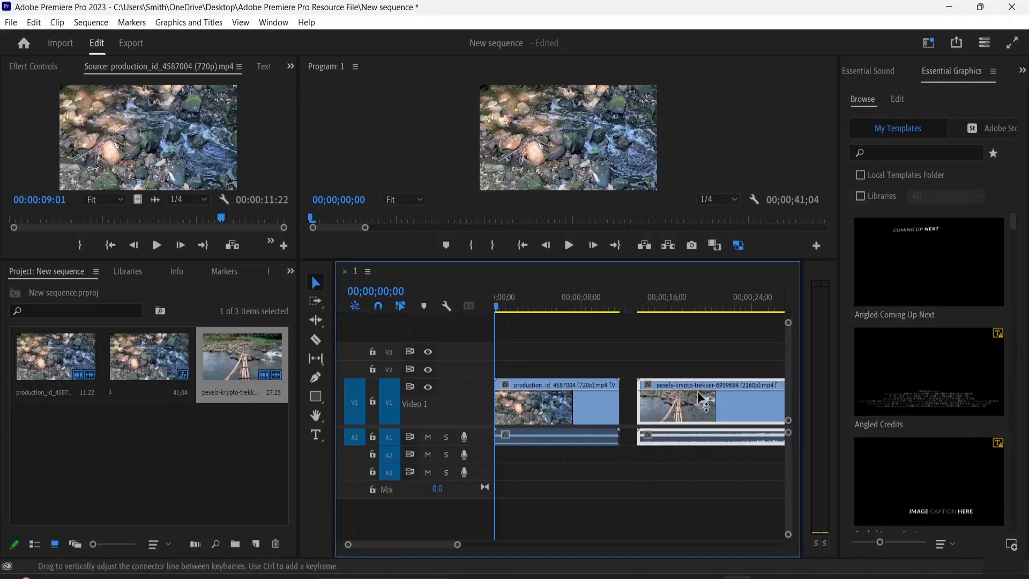
mouse_move(712, 397)
mouse_down()
mouse_move(695, 402)
mouse_move(716, 401)
mouse_up()
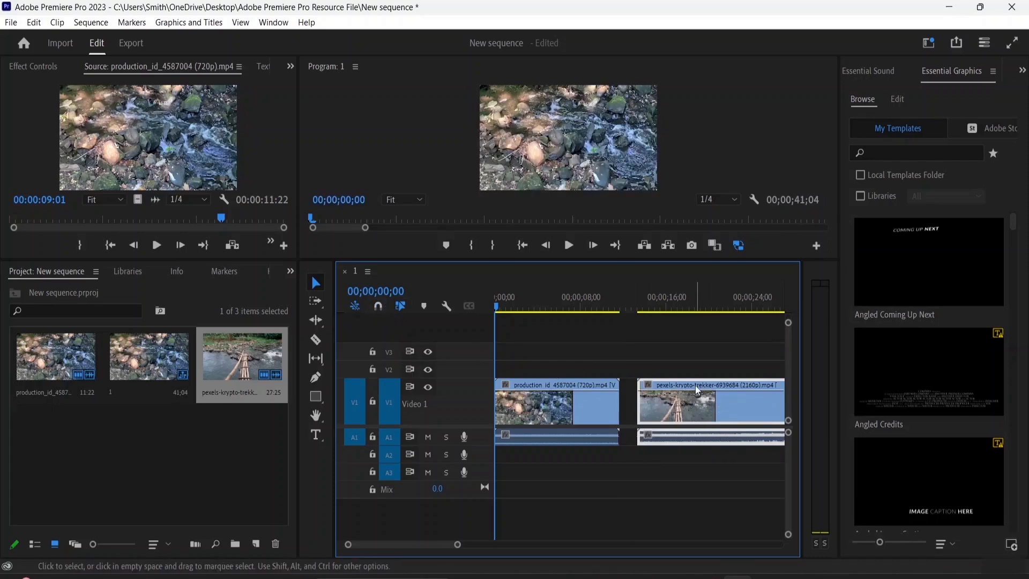
drag(697, 388, 675, 396)
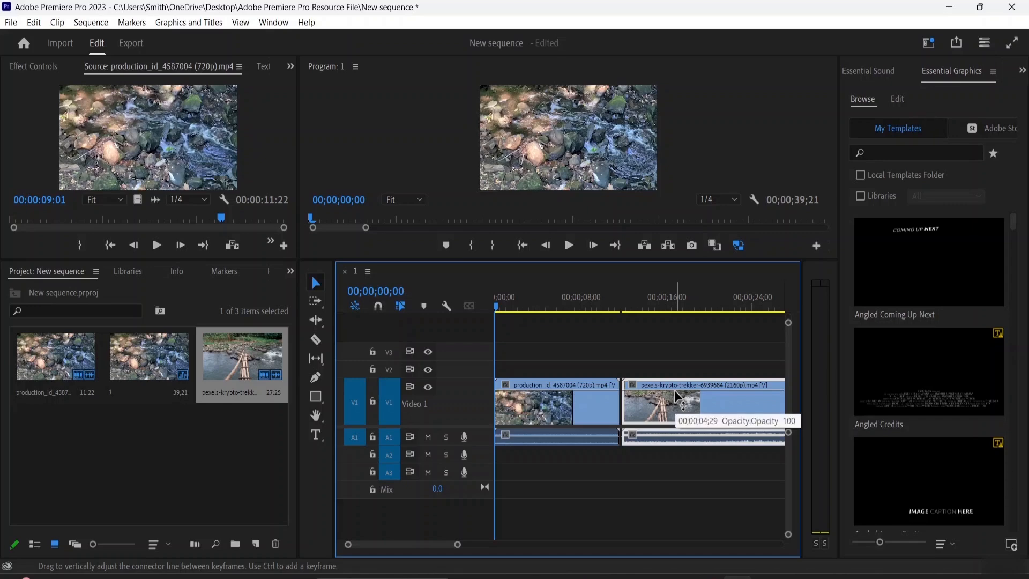
Step: Play the sequence across the gap between the two clips and move the playhead back to 00;00;09;28
key(space)
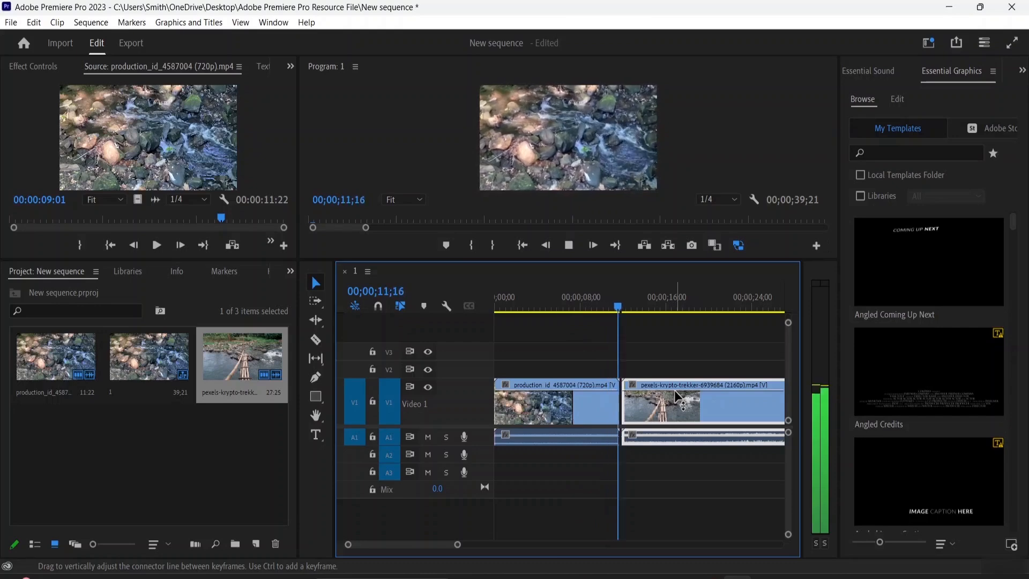
key(space)
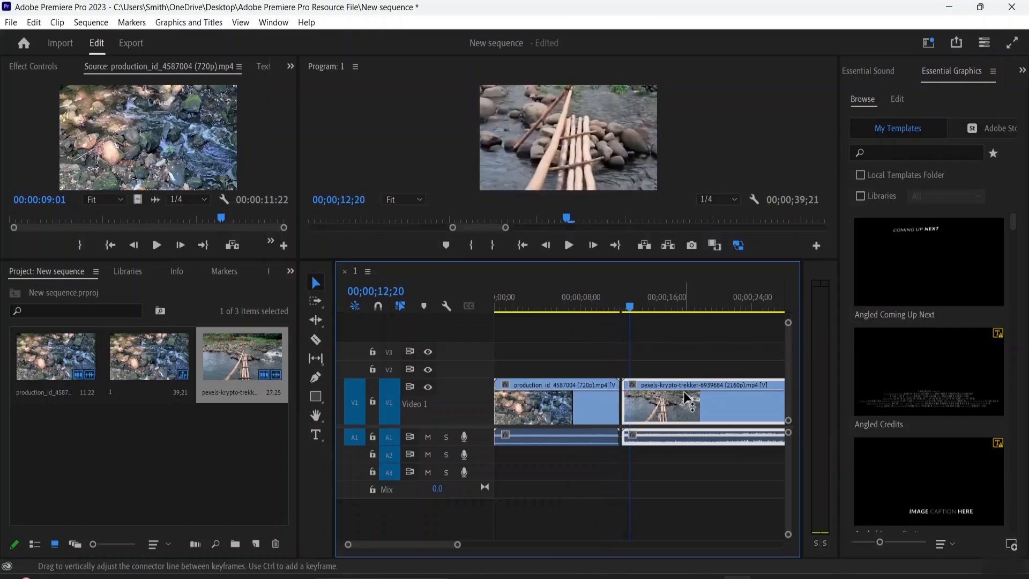
click(620, 307)
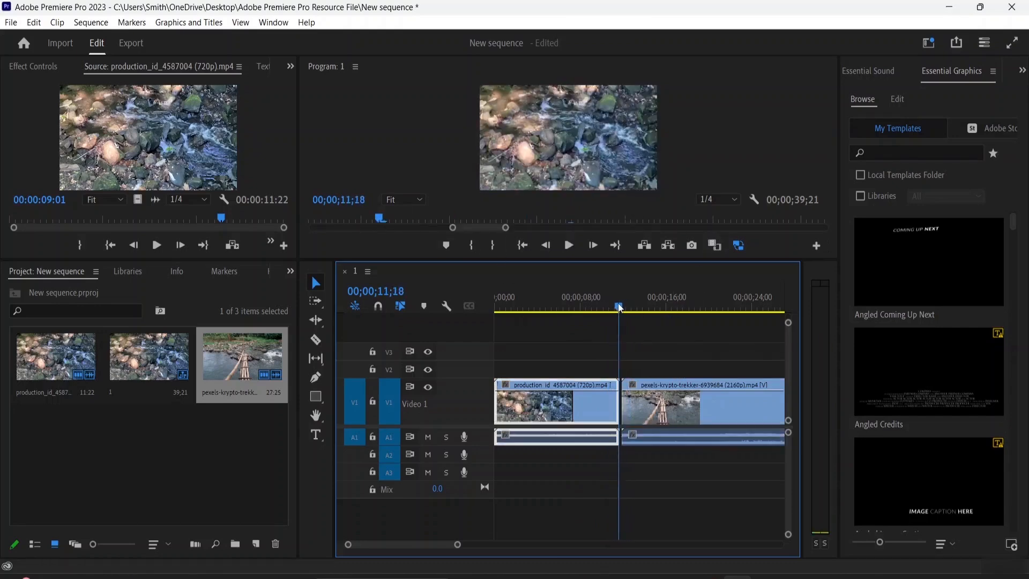
drag(619, 304, 601, 325)
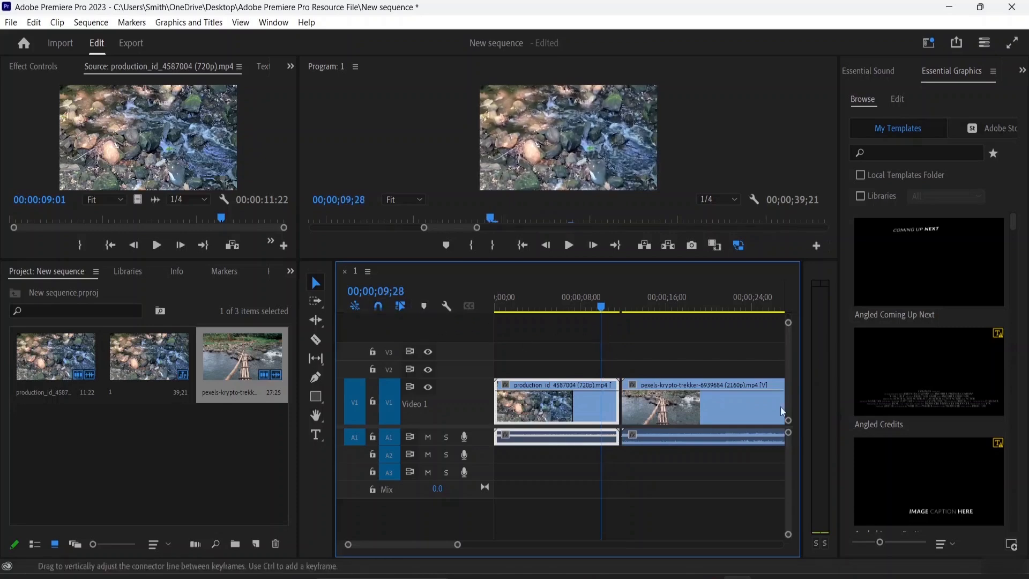
Step: Snap the pexels-krypto-trekker clip against the end of the first clip with snapping on, and delete it from the timeline
click(752, 399)
drag(751, 398, 720, 394)
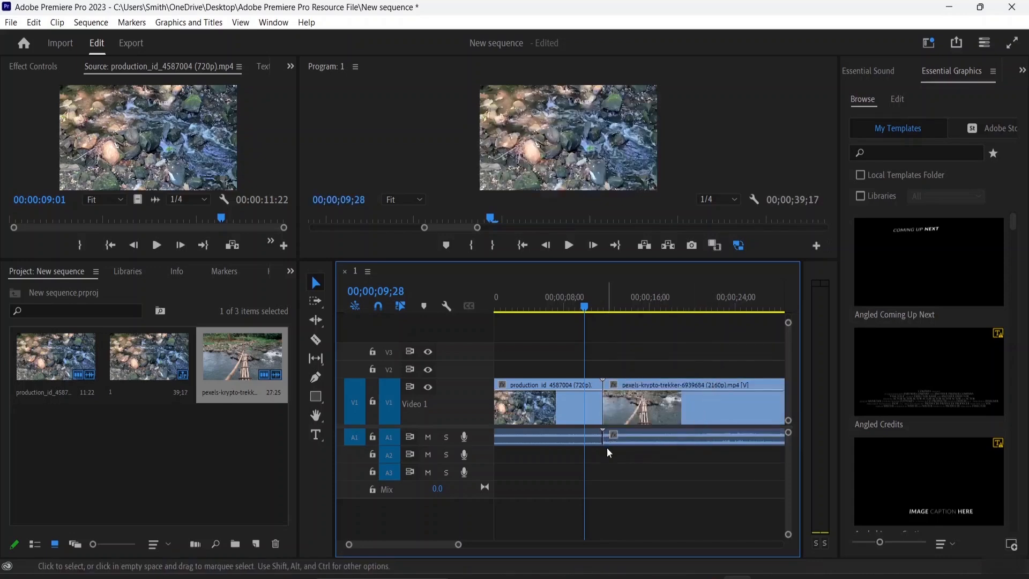
click(648, 398)
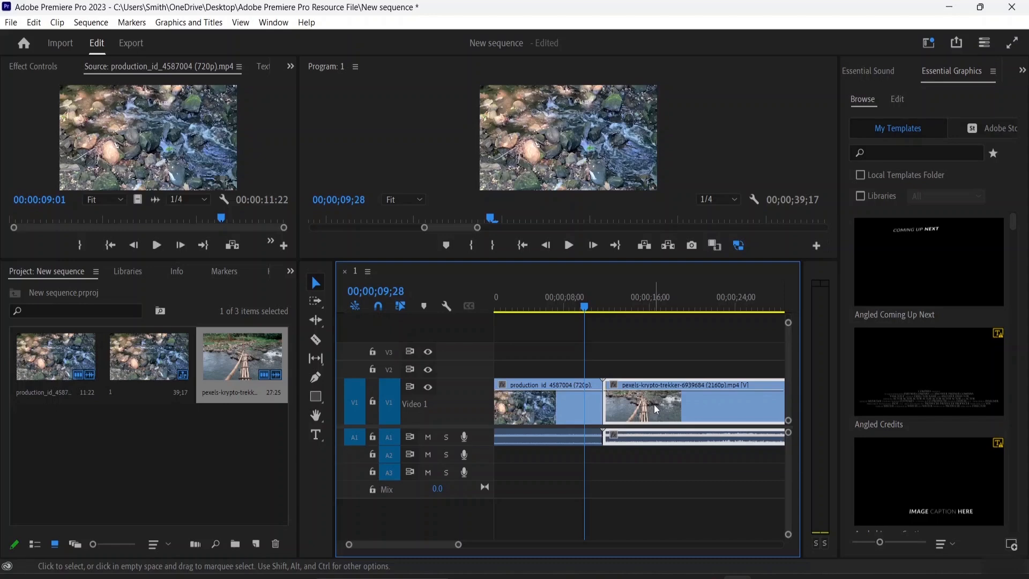
key(Delete)
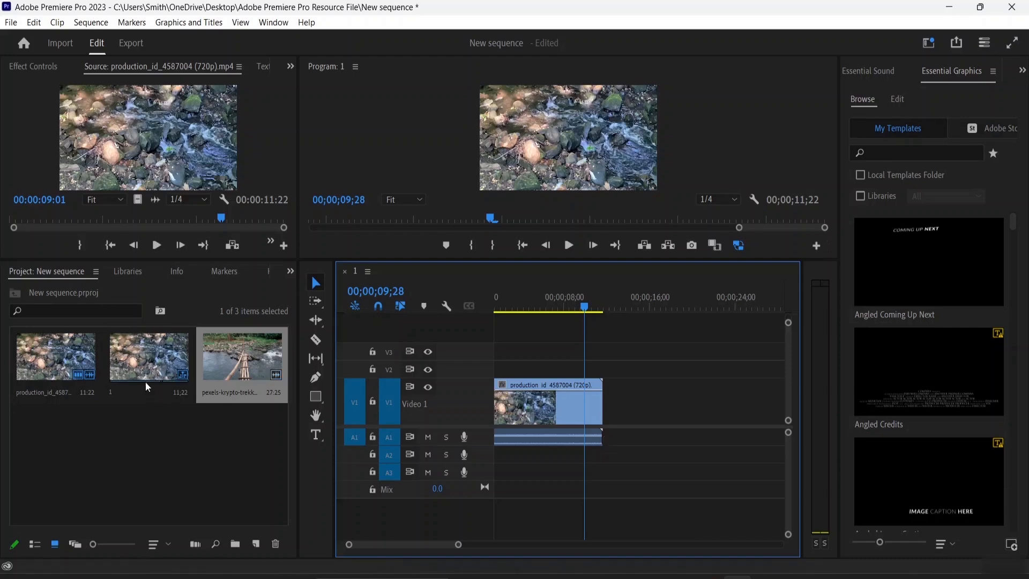
Step: Open the pexels-krypto-trekker clip in the Source Monitor, preview it and mark its Out point at 00:00:05:15
click(232, 365)
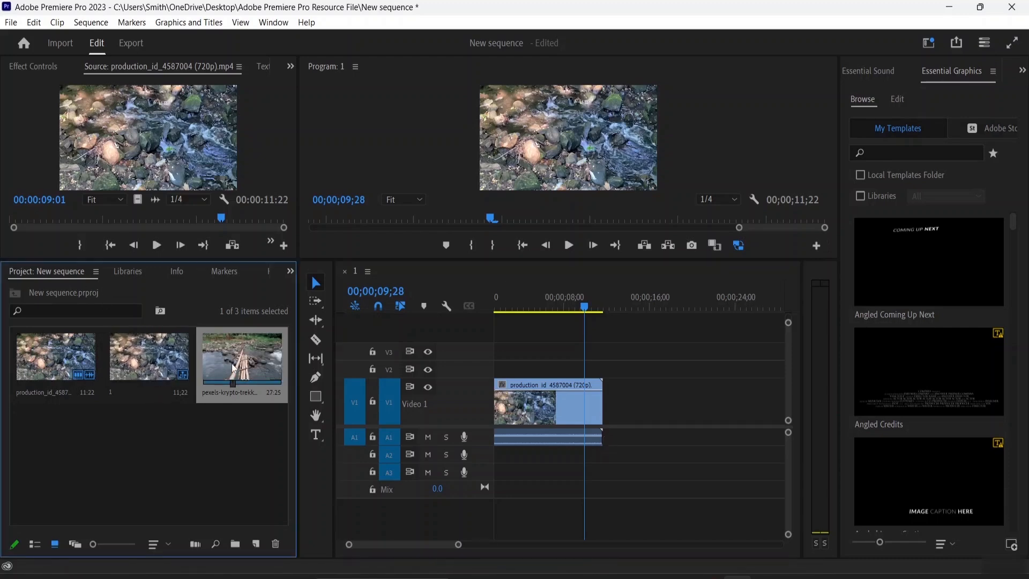
double_click(246, 348)
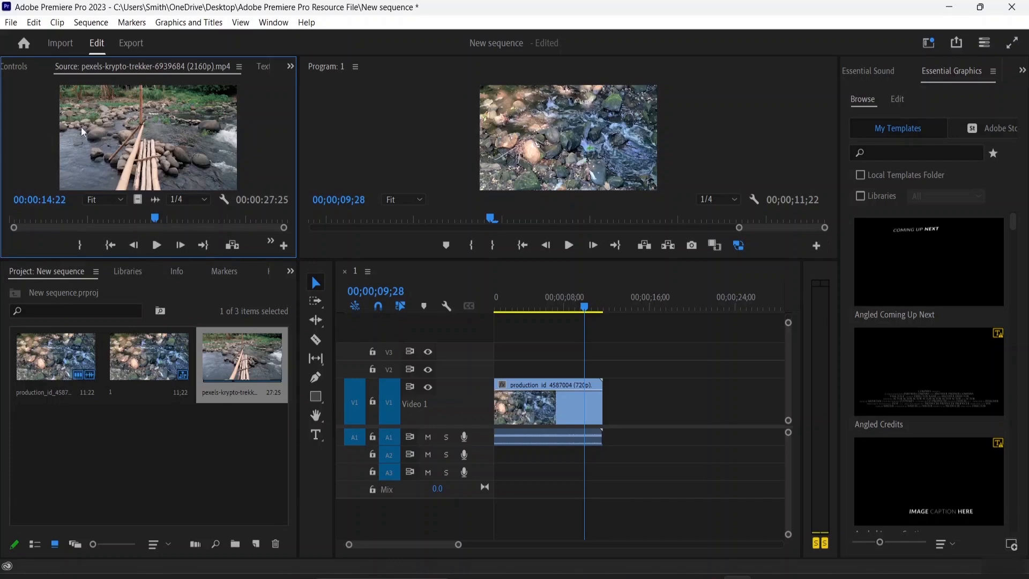
click(157, 246)
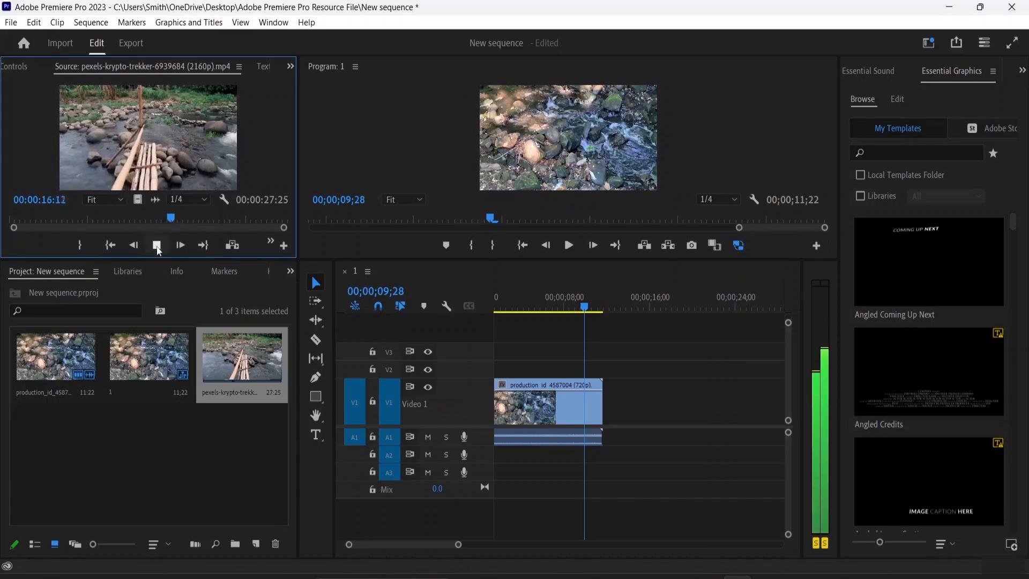
key(space)
drag(180, 215, 64, 227)
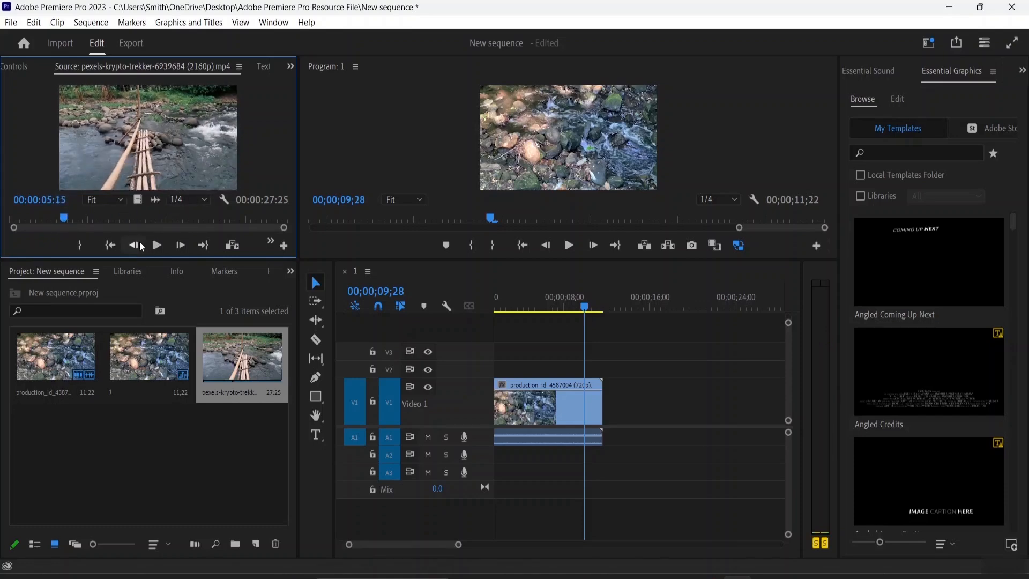
click(79, 245)
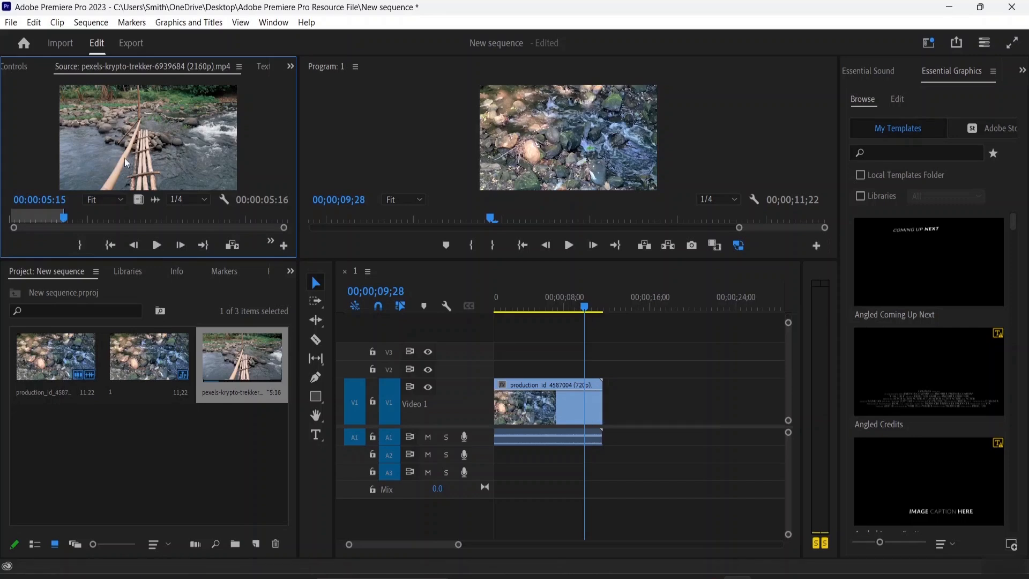
Step: Place the trimmed pexels-krypto-trekker clip on V1 at about 00;00;15;11, after a gap, and delete it from the timeline
drag(111, 140, 674, 405)
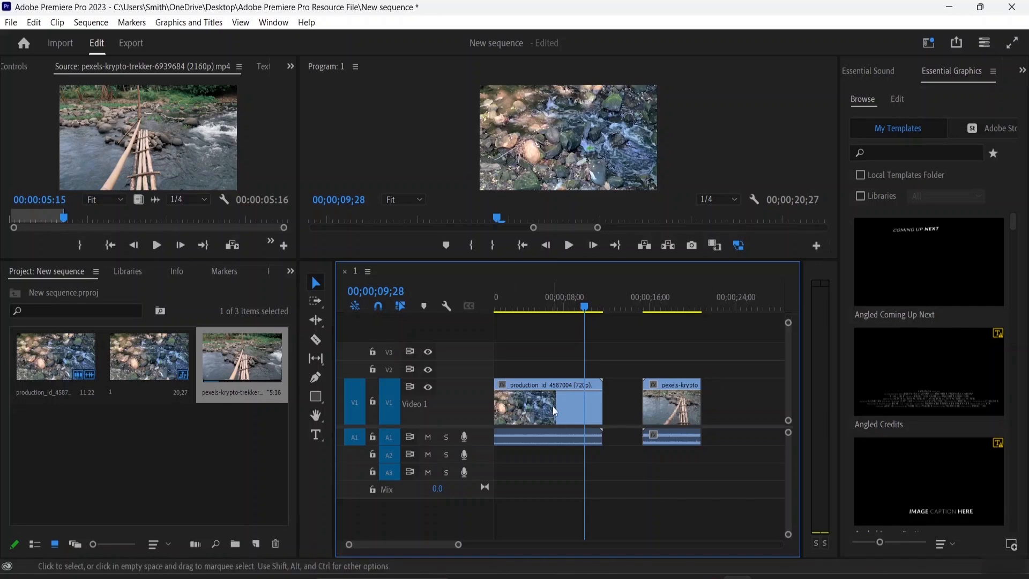
click(681, 401)
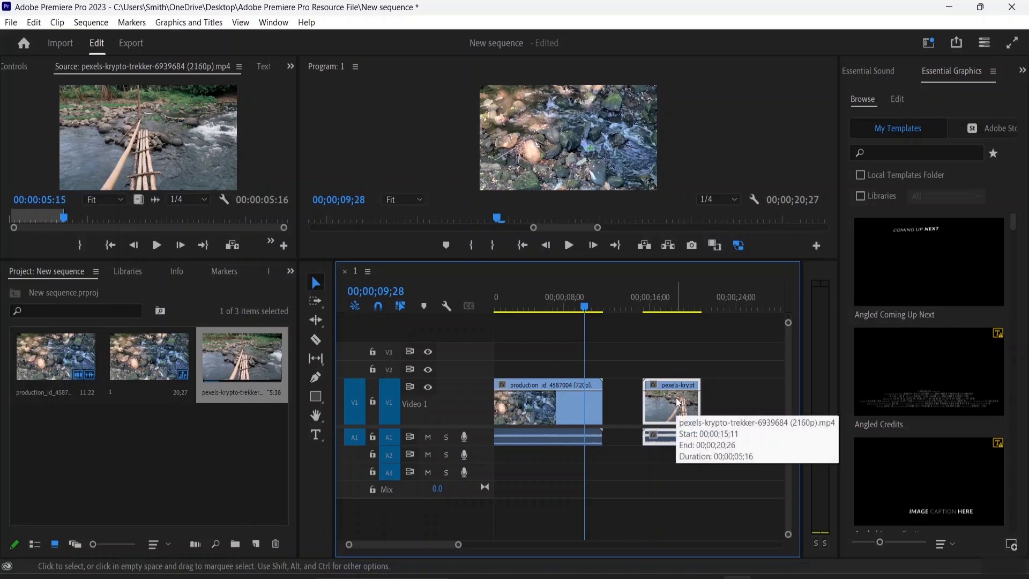
key(Delete)
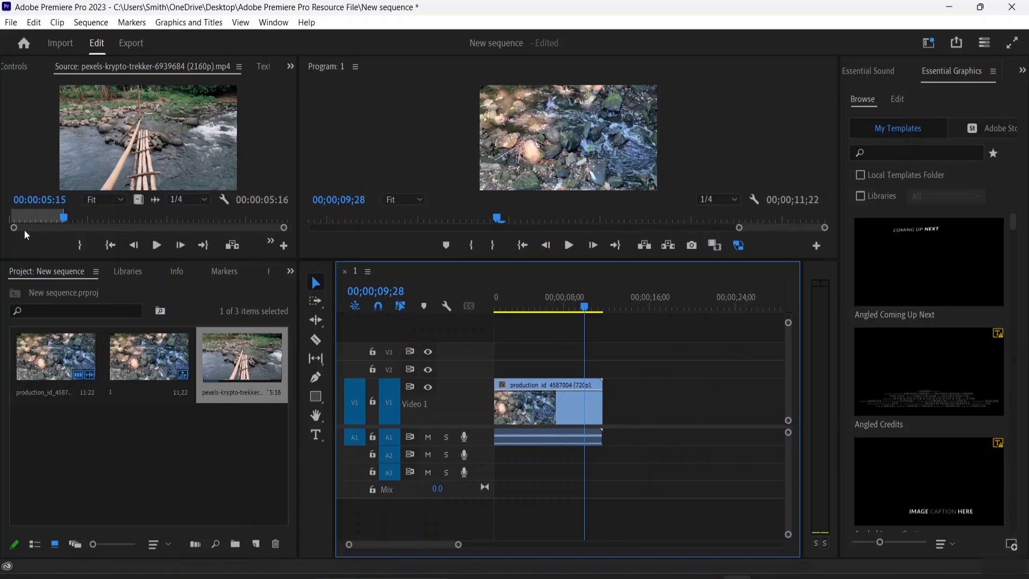
Step: Mark the pexels-krypto-trekker clip's Out point at its first frame, preview the clip, and mark its In point at 00:00:06:09
mouse_move(18, 220)
mouse_down()
mouse_move(52, 210)
mouse_move(11, 217)
mouse_up()
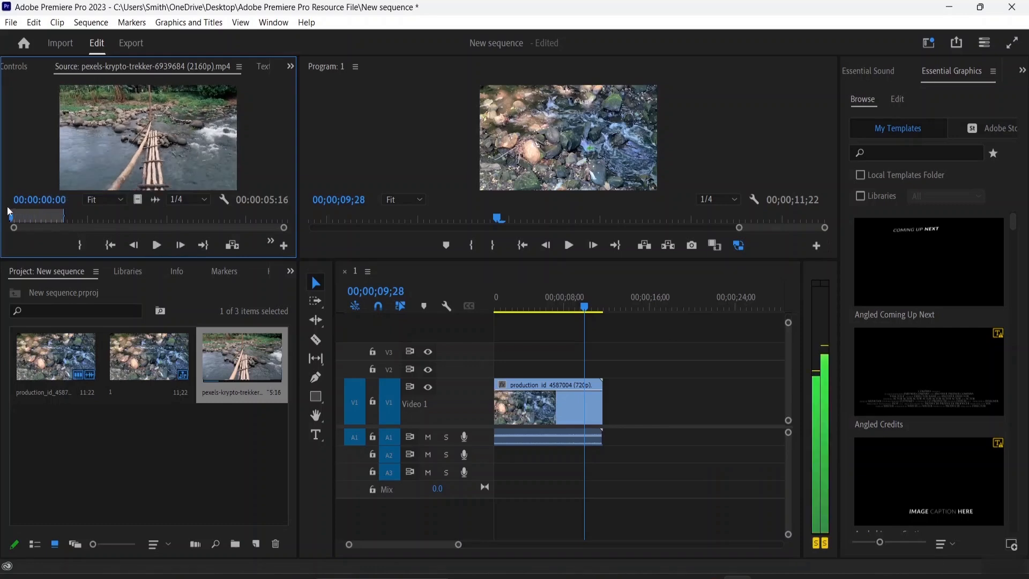
click(80, 246)
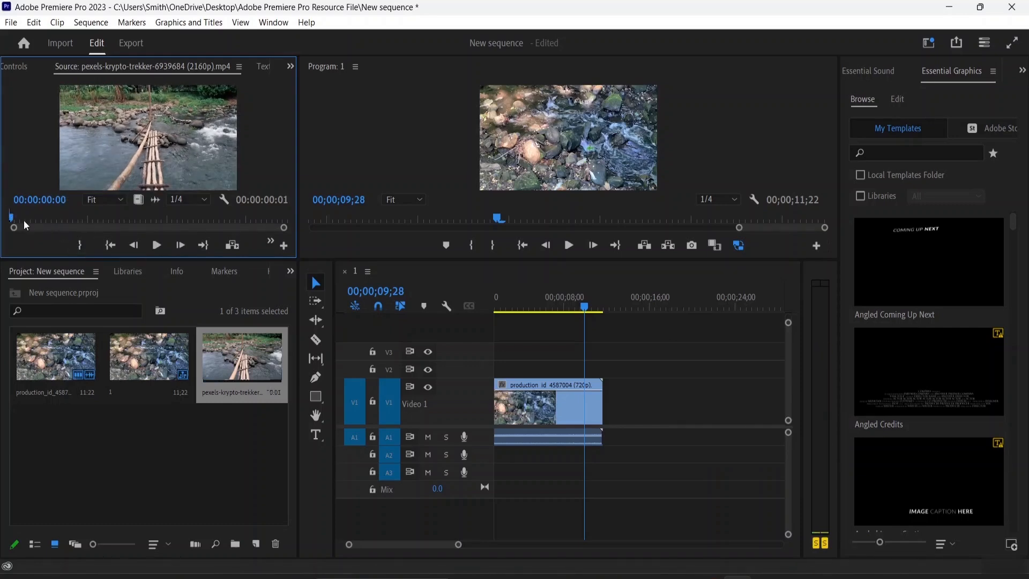
drag(11, 219, 65, 239)
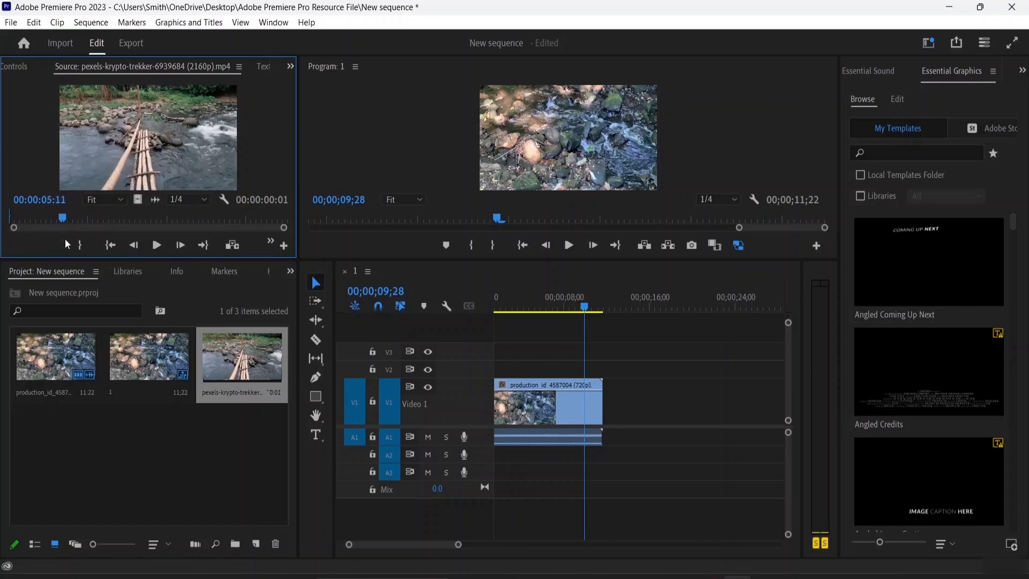
click(157, 246)
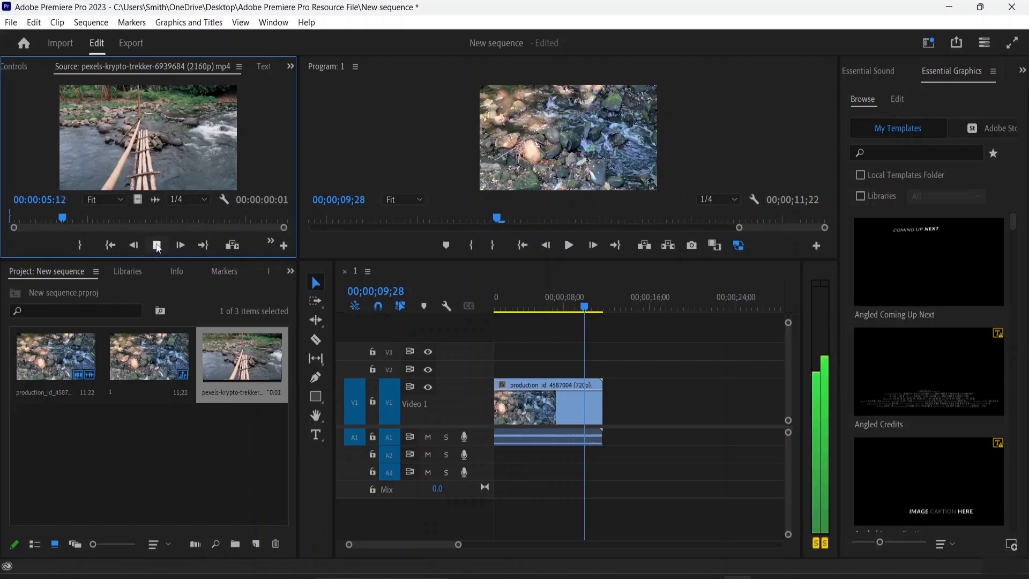
click(156, 246)
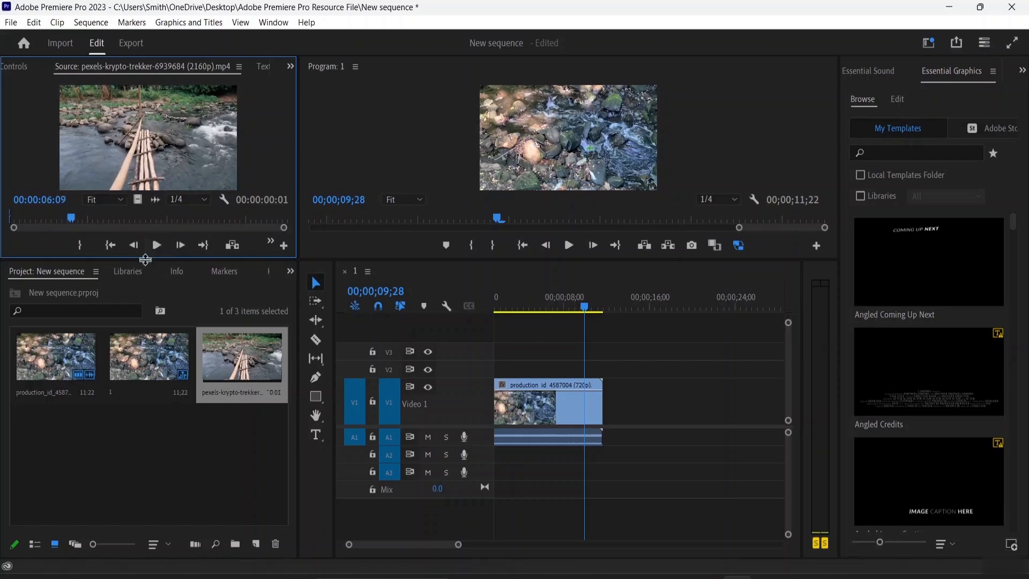
click(271, 243)
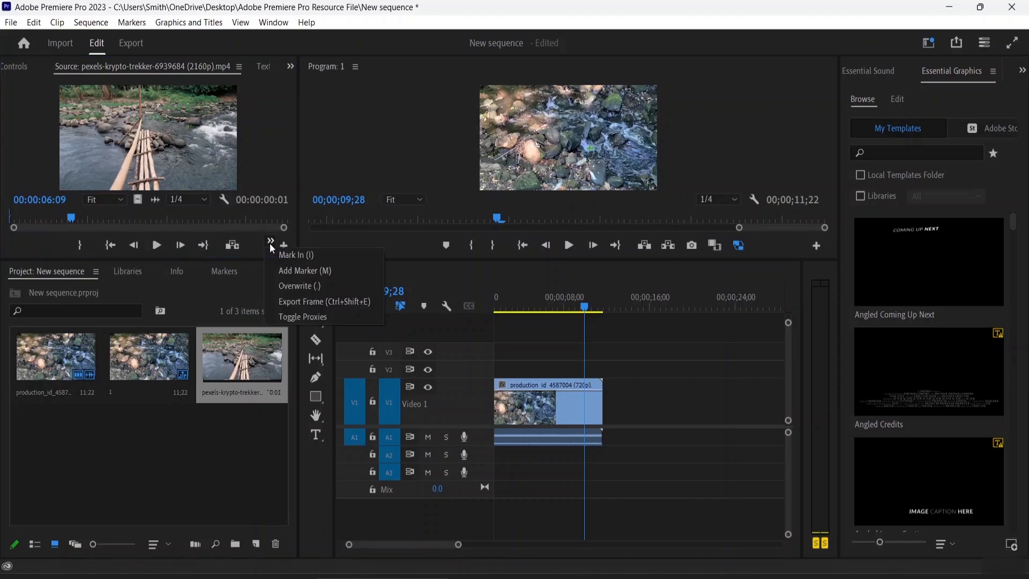
click(284, 254)
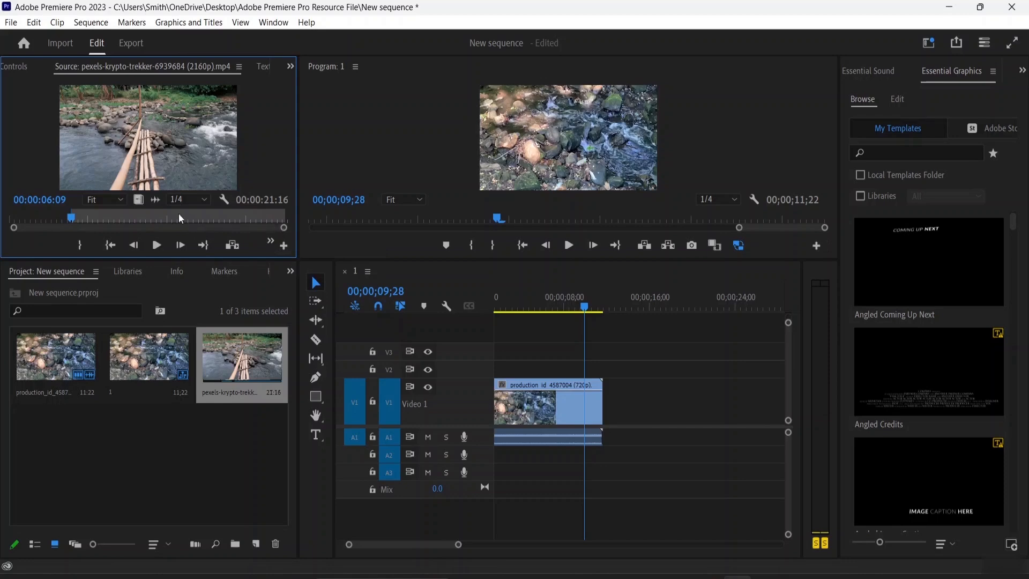
Step: Play the source clip onward from its In point and mark its Out point at 00:00:11:12
drag(284, 228, 251, 229)
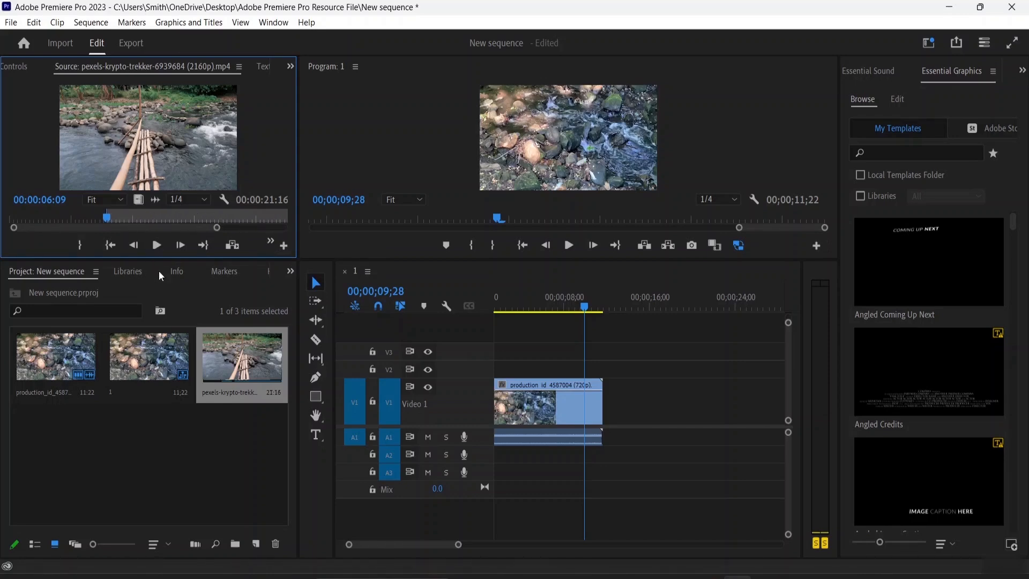
click(162, 244)
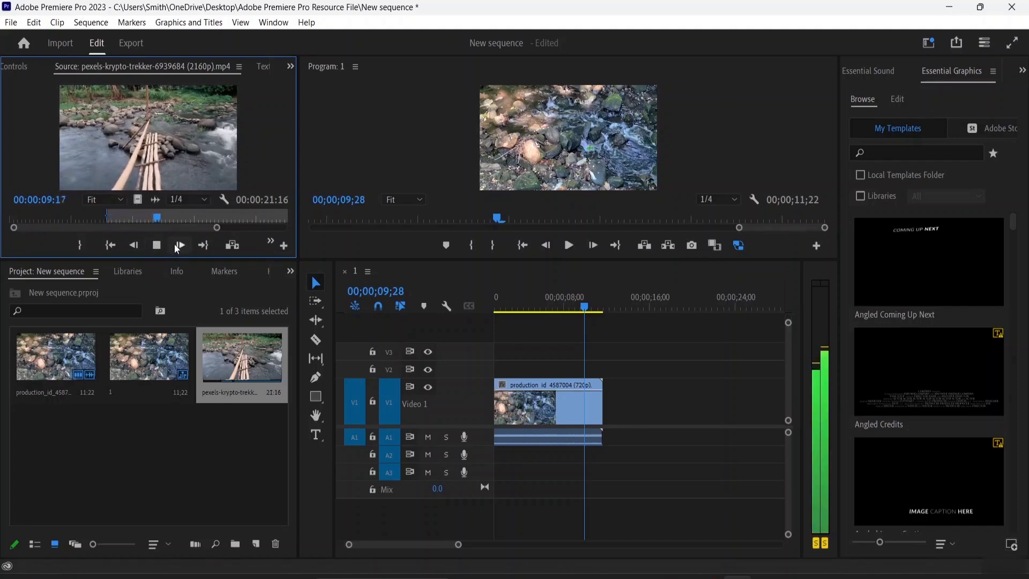
click(158, 246)
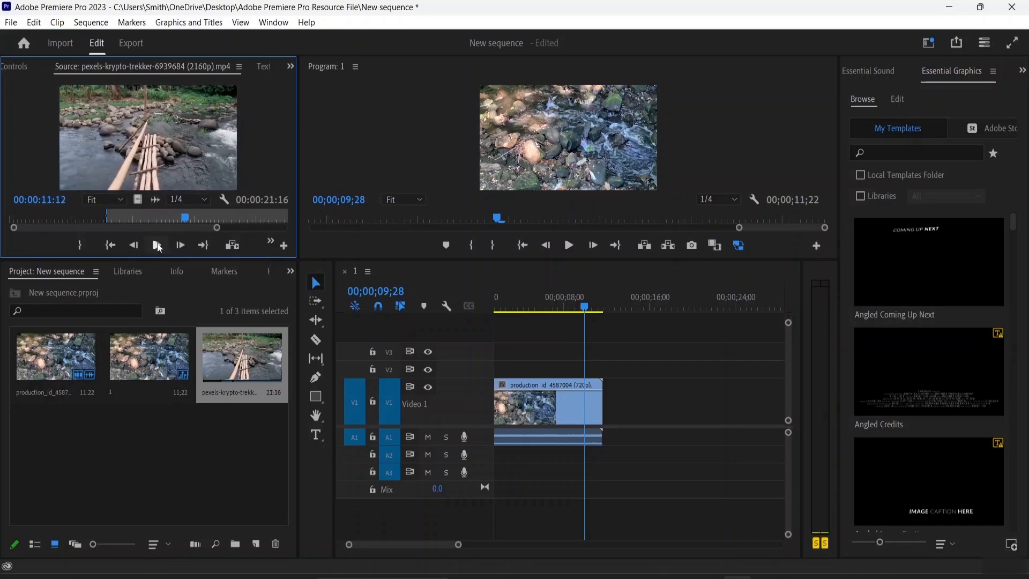
click(84, 246)
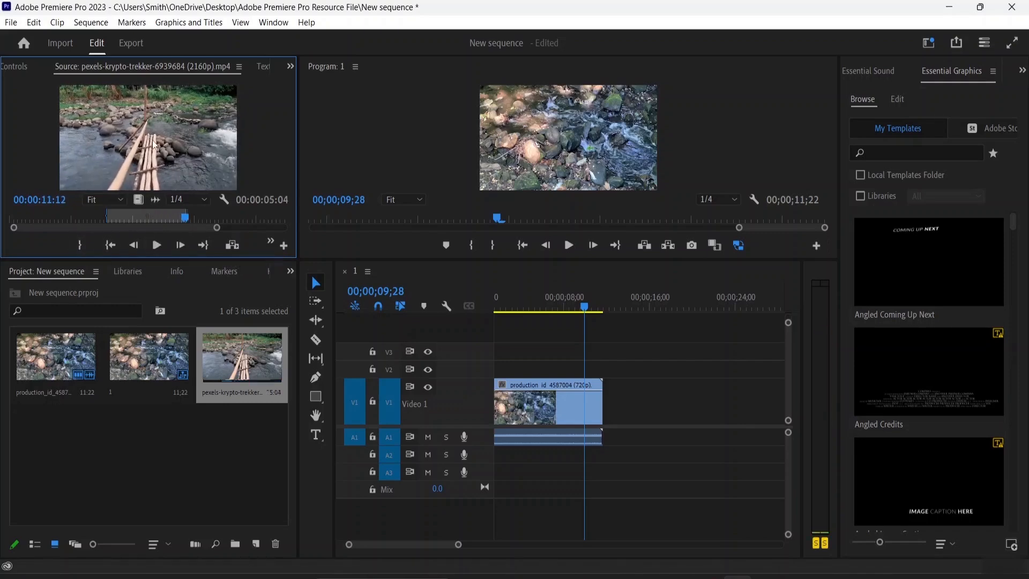
Step: Place the trimmed pexels-krypto-trekker clip on V1 at about 00;00;13;24, after a gap, and delete it from the timeline
drag(155, 143, 627, 397)
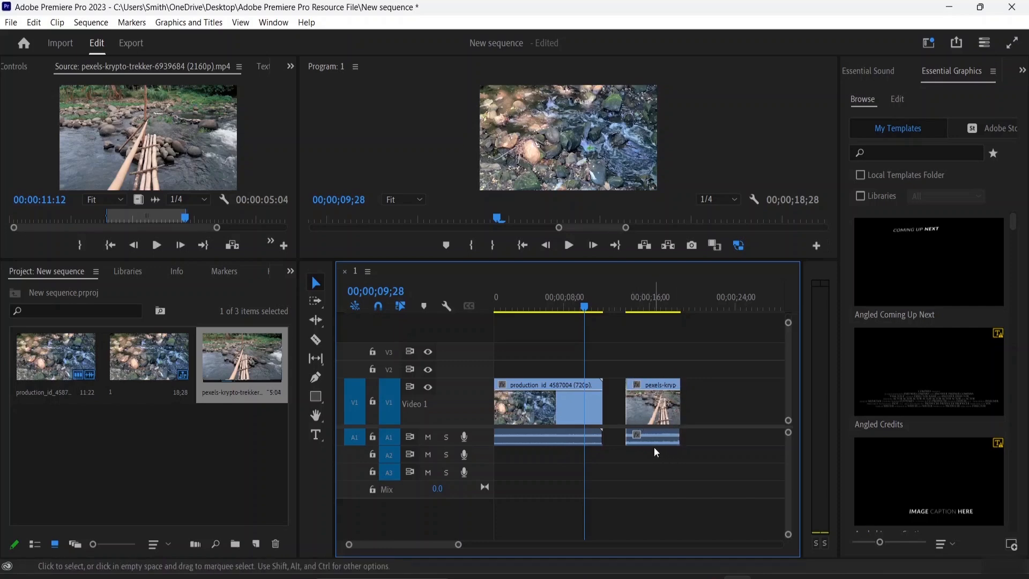
click(650, 411)
key(Delete)
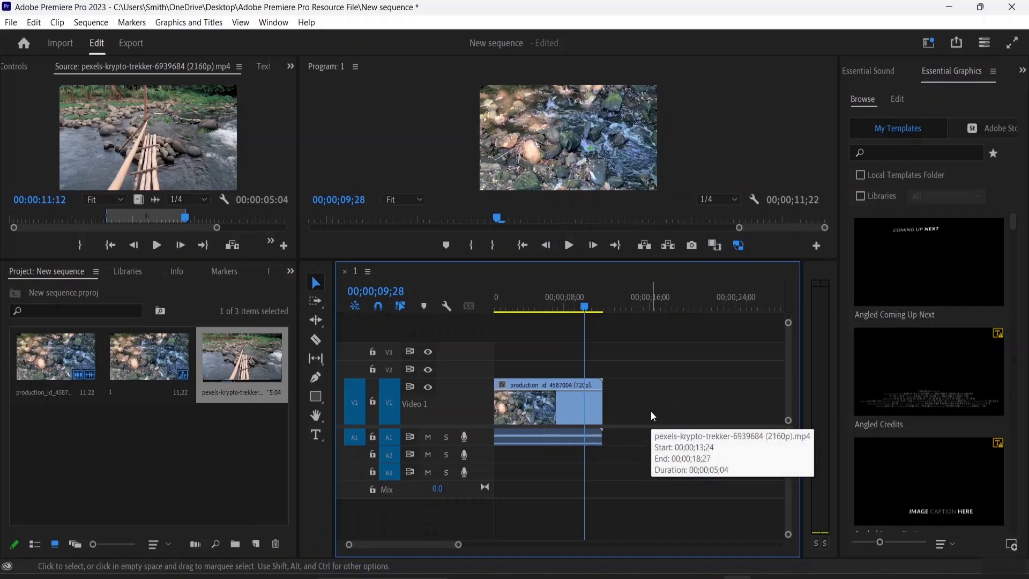
Step: Move the In and Out points of the source clip back to its start at 00:00:00:00
click(111, 504)
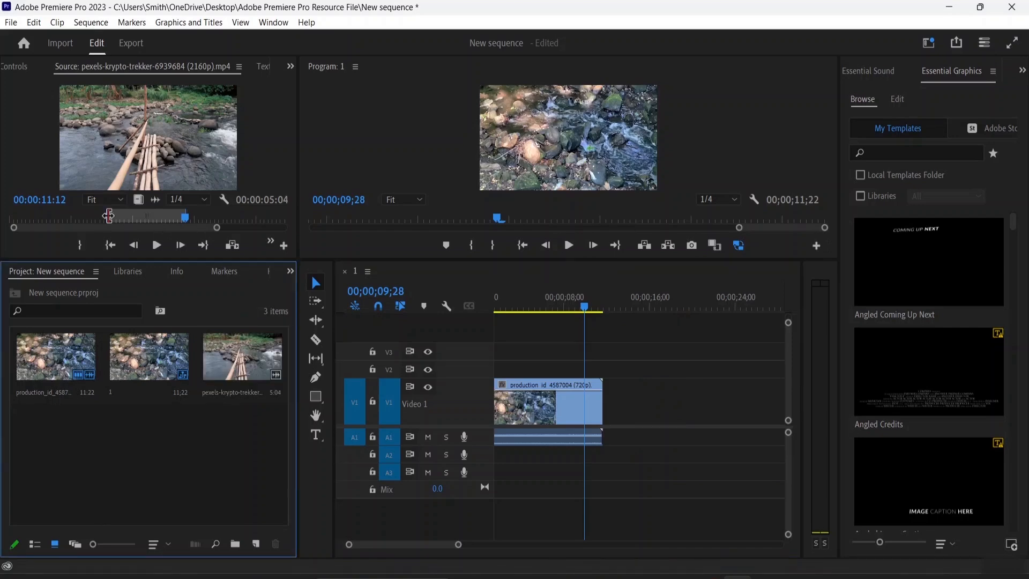
drag(108, 216, 1, 213)
drag(185, 217, 1, 234)
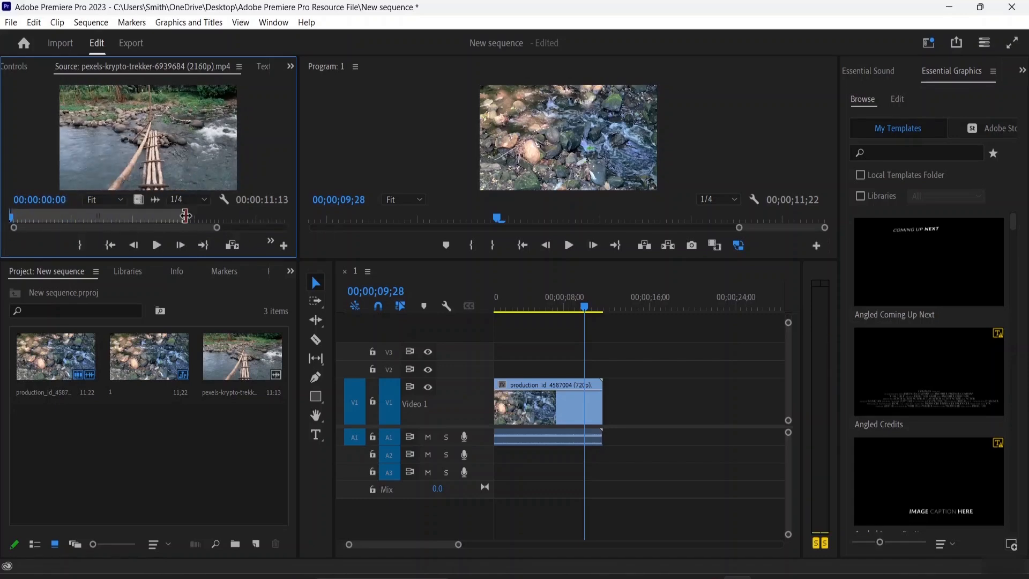
drag(186, 215, 12, 217)
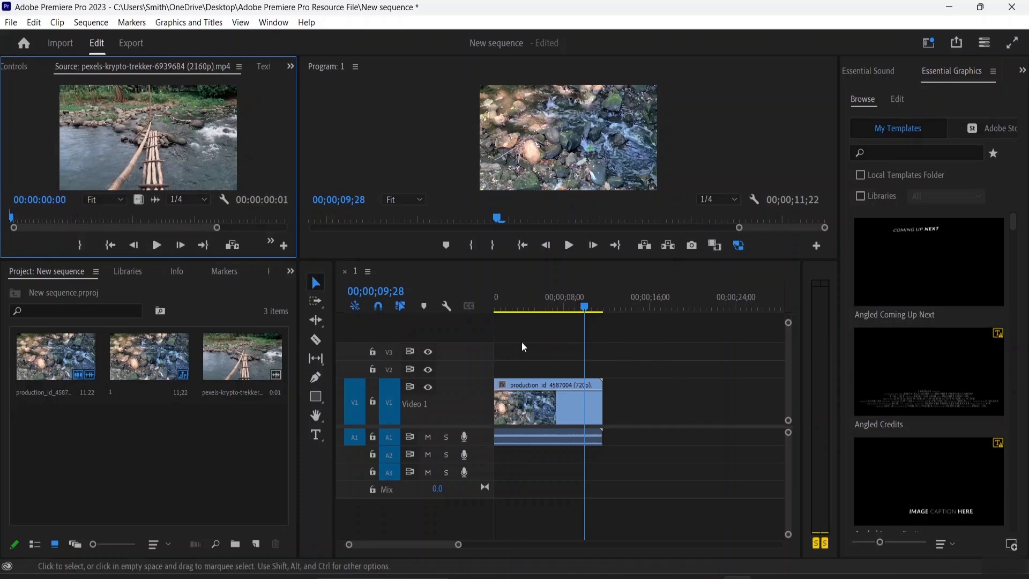
Step: Add a marker to the production_id_4587004 clip at 00;00;05;24 and move the playhead to 00;00;04;02
drag(584, 309, 555, 335)
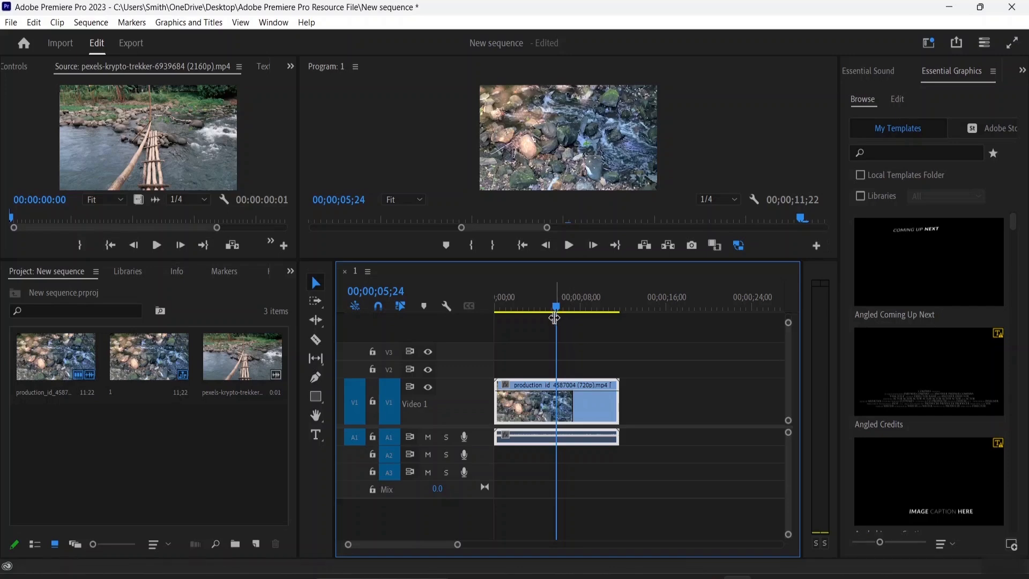
click(424, 309)
mouse_move(556, 307)
mouse_down()
mouse_move(546, 316)
mouse_move(556, 332)
mouse_move(536, 332)
mouse_up()
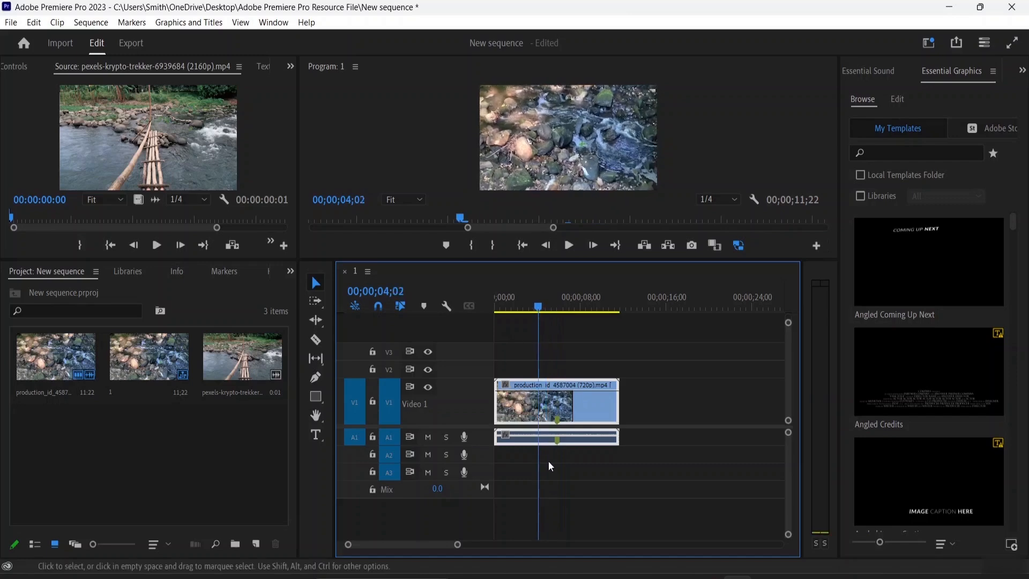
Step: Open the marked production_id_4587004 clip in the Source Monitor to view its marker, and deselect it in the timeline
double_click(559, 422)
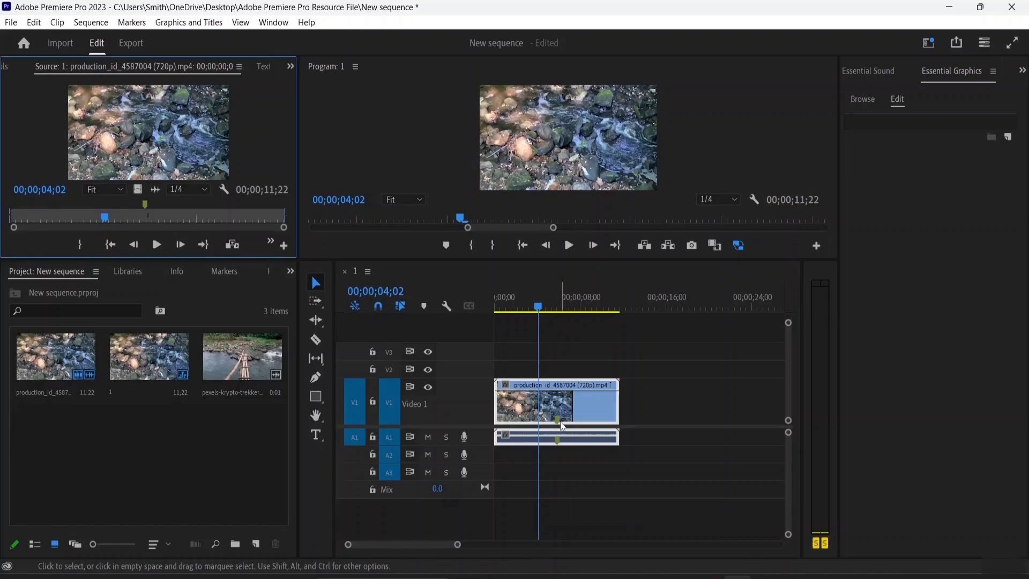
click(684, 412)
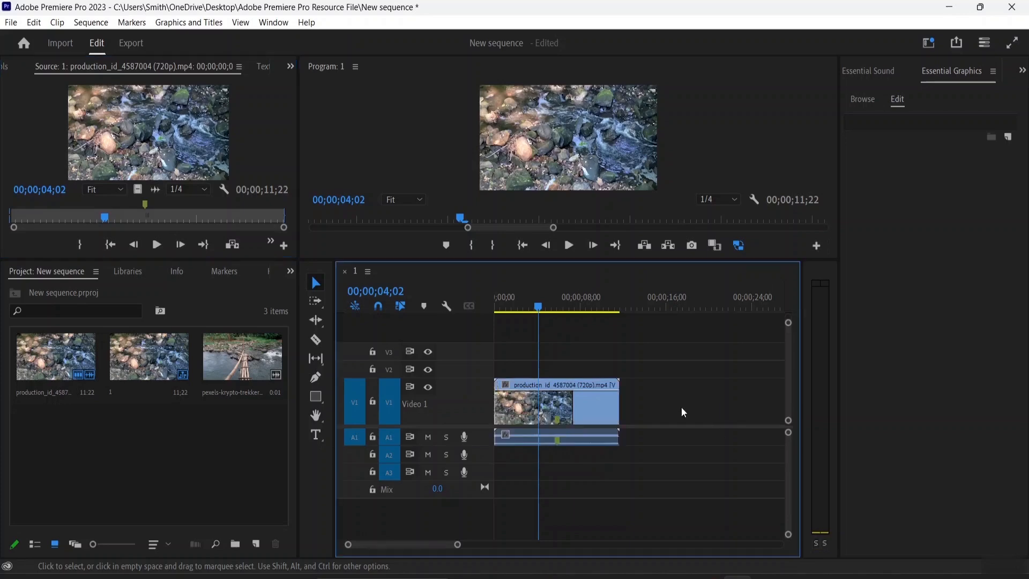
click(557, 422)
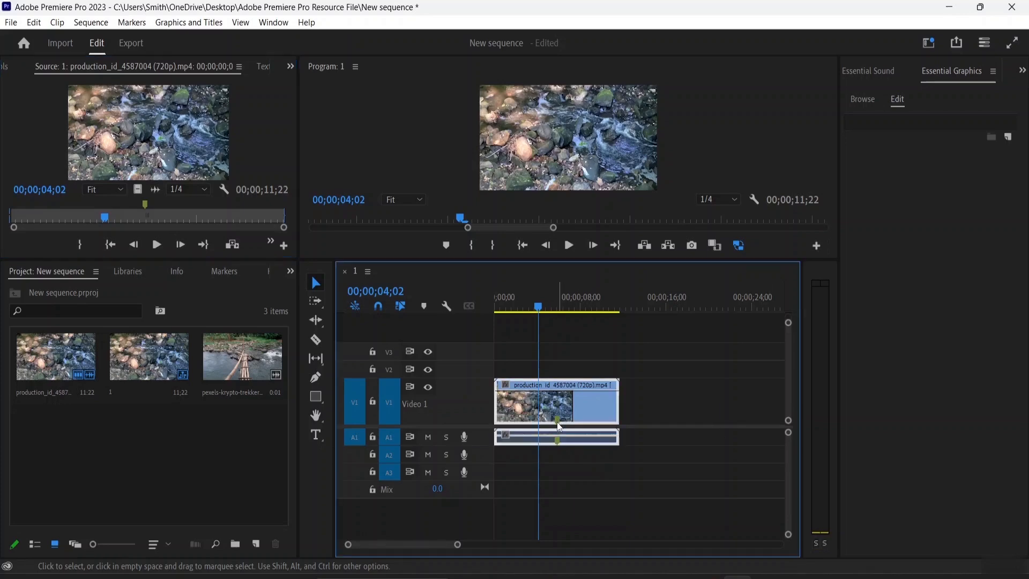
click(680, 391)
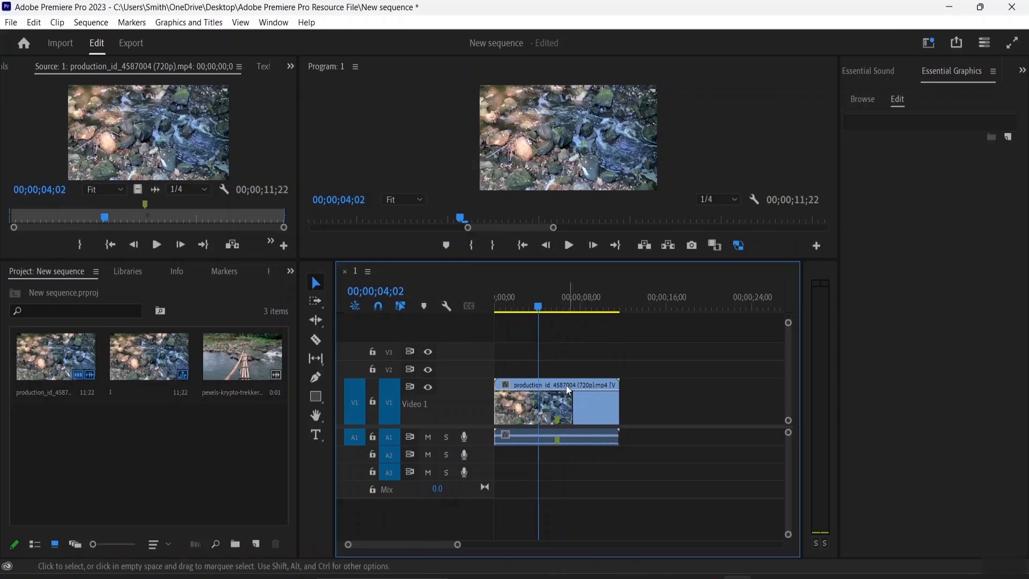
Step: Make the V1 track taller and expand all tracks in the timeline
drag(450, 379, 452, 355)
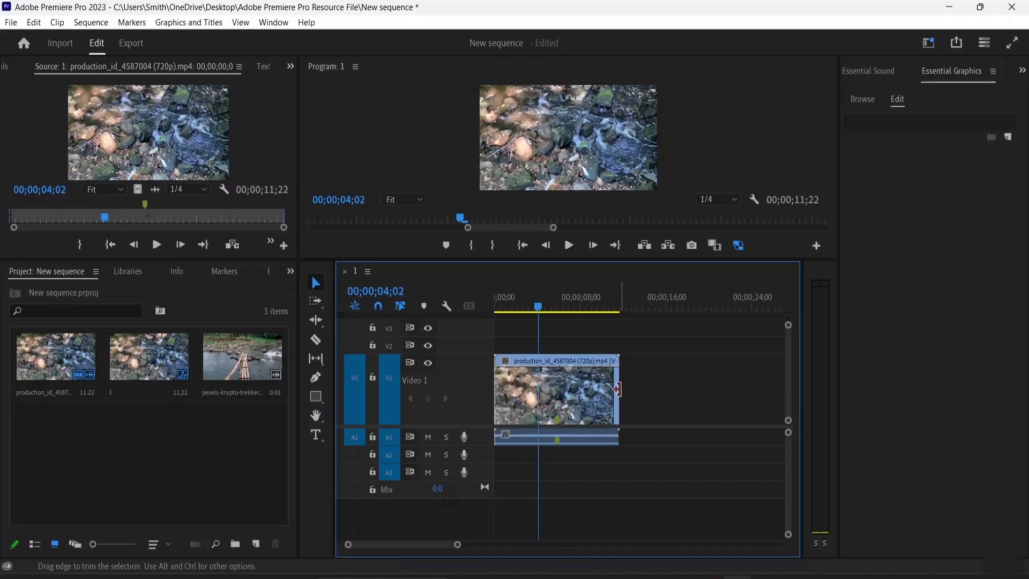
key(=)
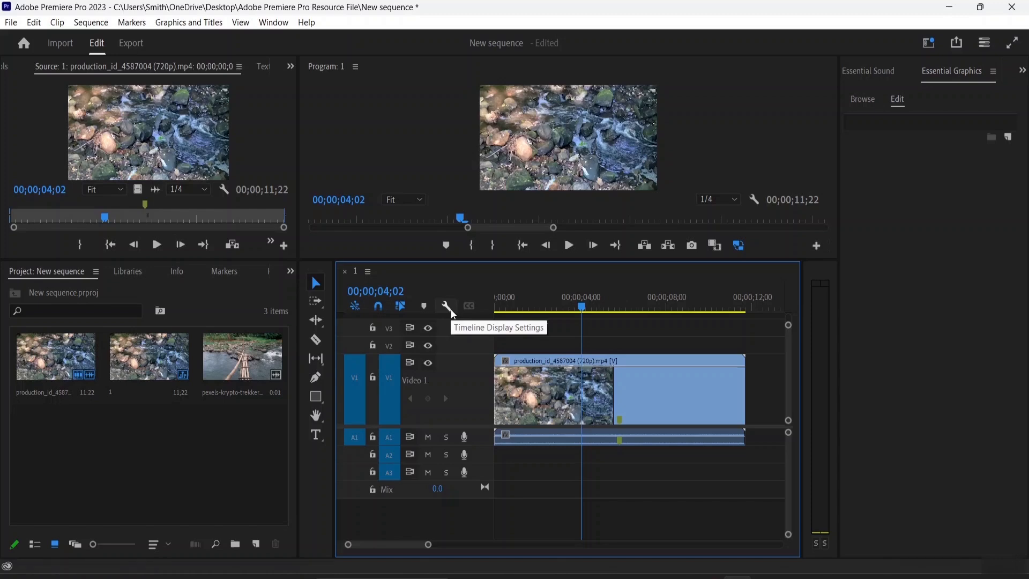
right_click(506, 389)
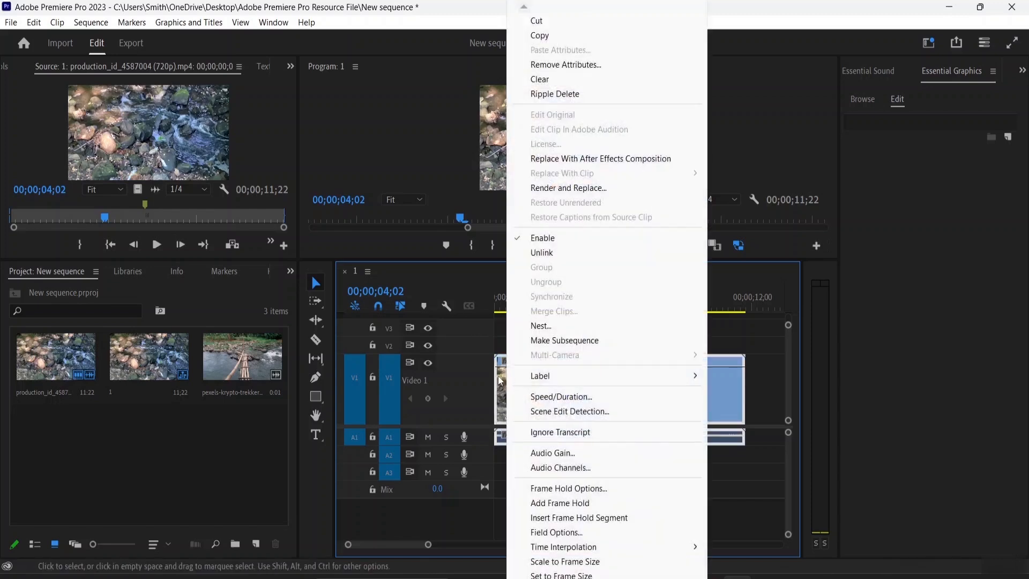
click(449, 329)
click(445, 308)
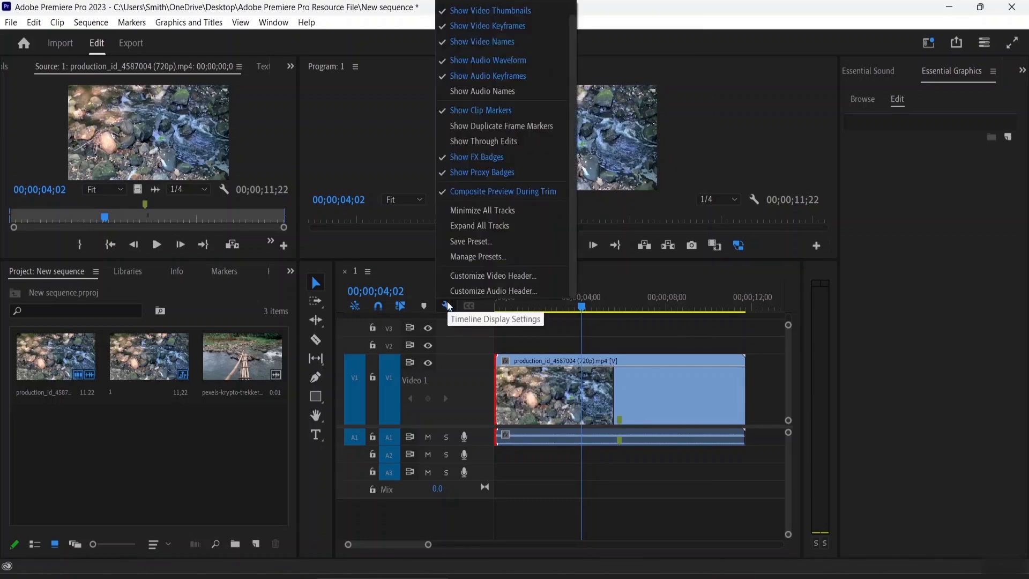
click(478, 226)
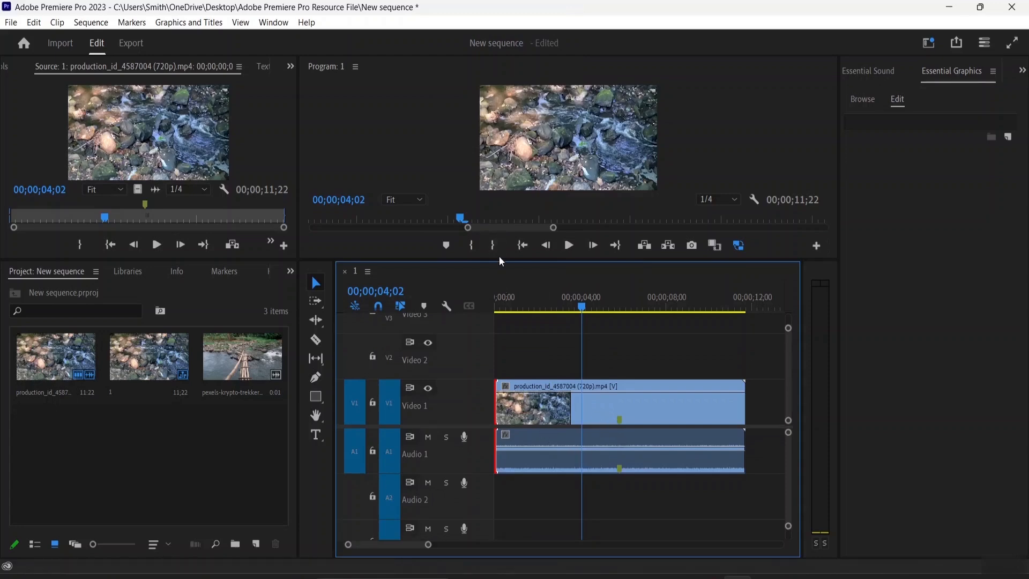
Step: Examine the video track header's customization buttons and cancel the Button Editor
click(446, 308)
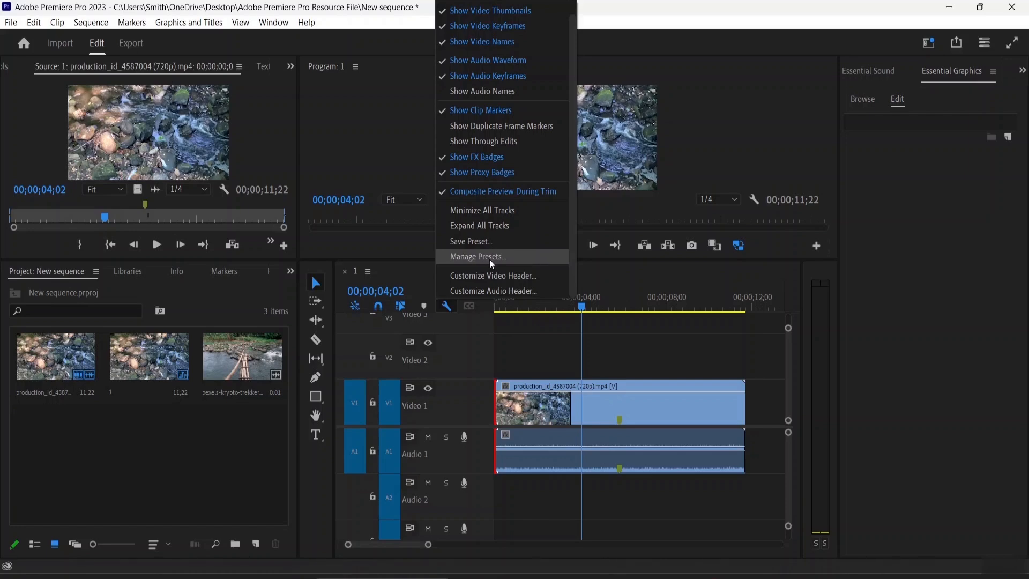
click(493, 275)
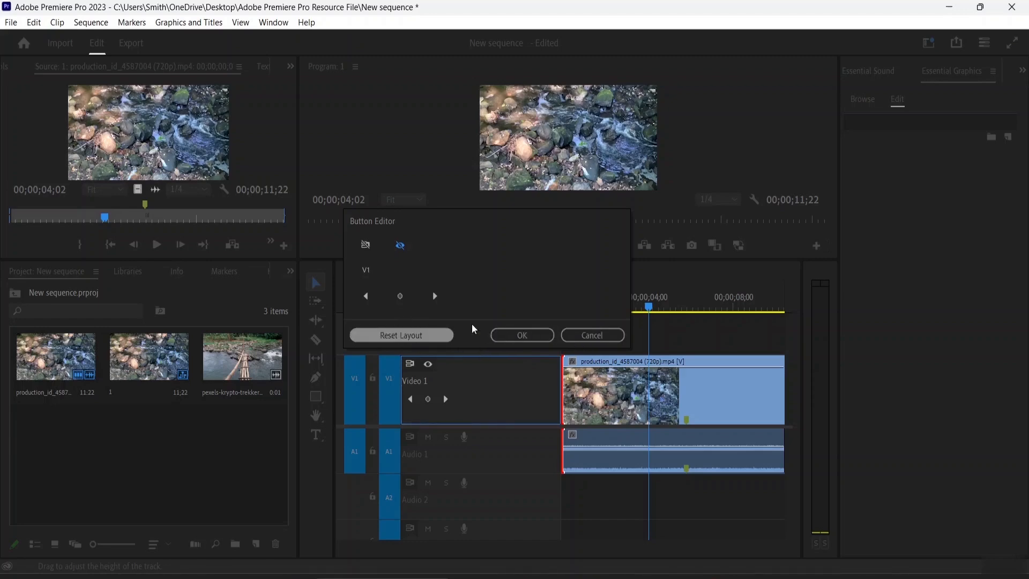
click(599, 335)
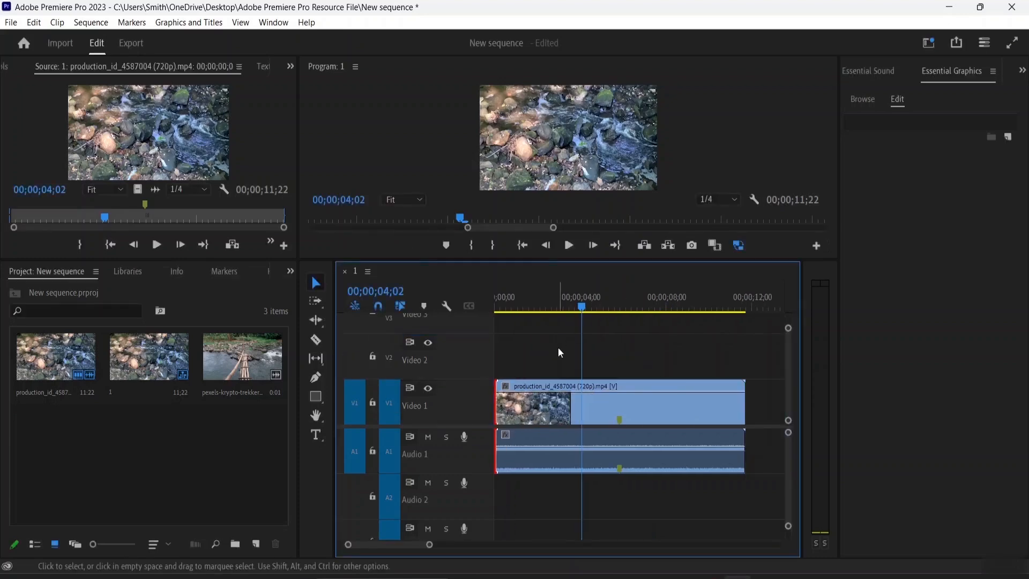
Step: Minimize all timeline tracks and make the V1 track slightly taller
click(449, 305)
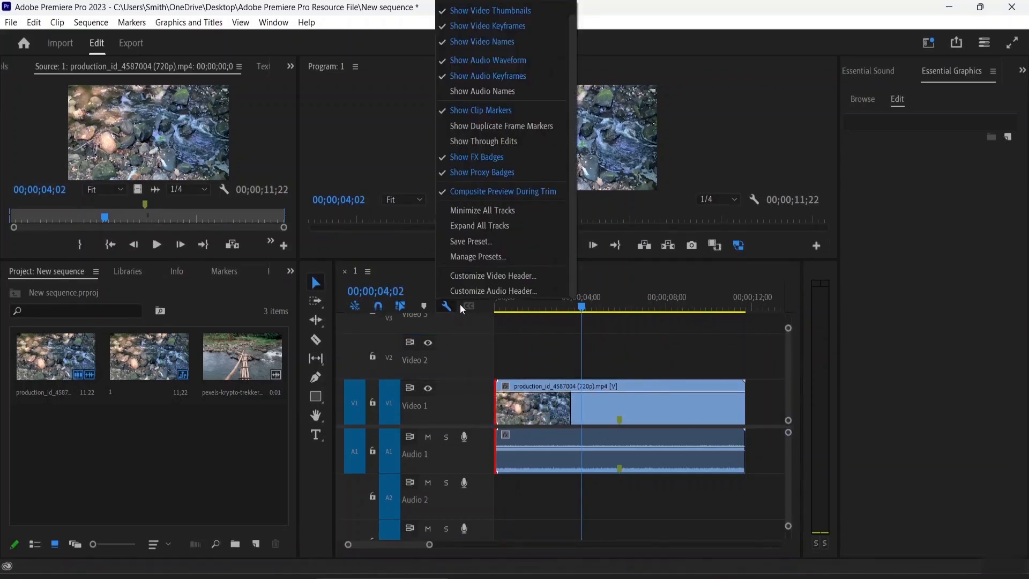
click(513, 213)
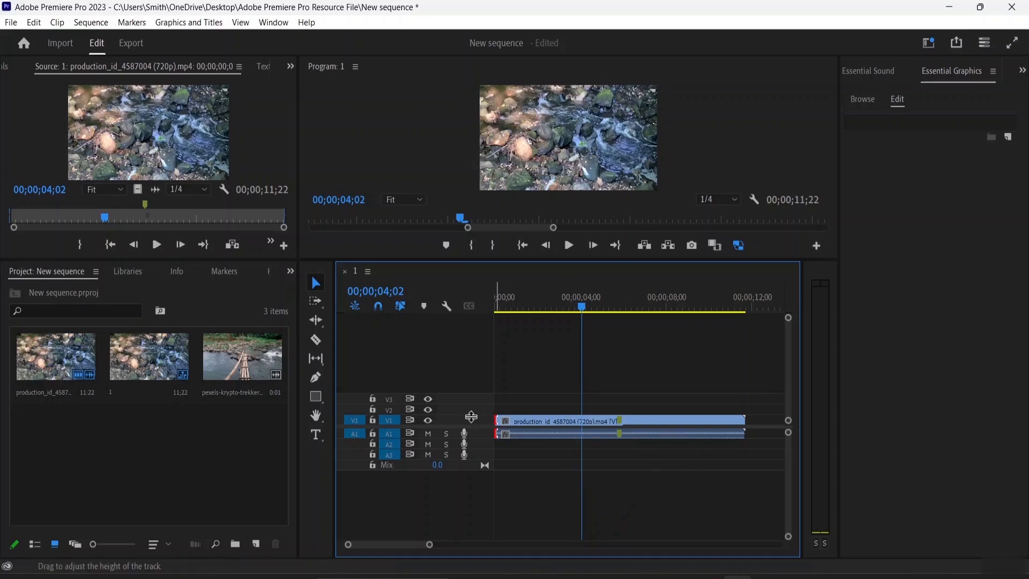
drag(477, 417, 472, 401)
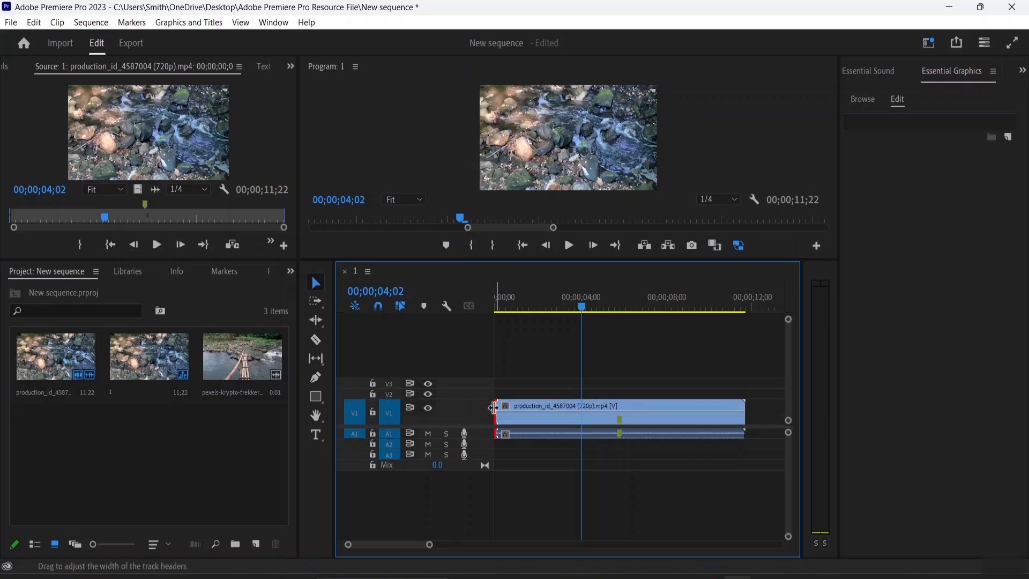
Step: Expand all tracks in the timeline, and lock and unlock the V1 track
click(446, 306)
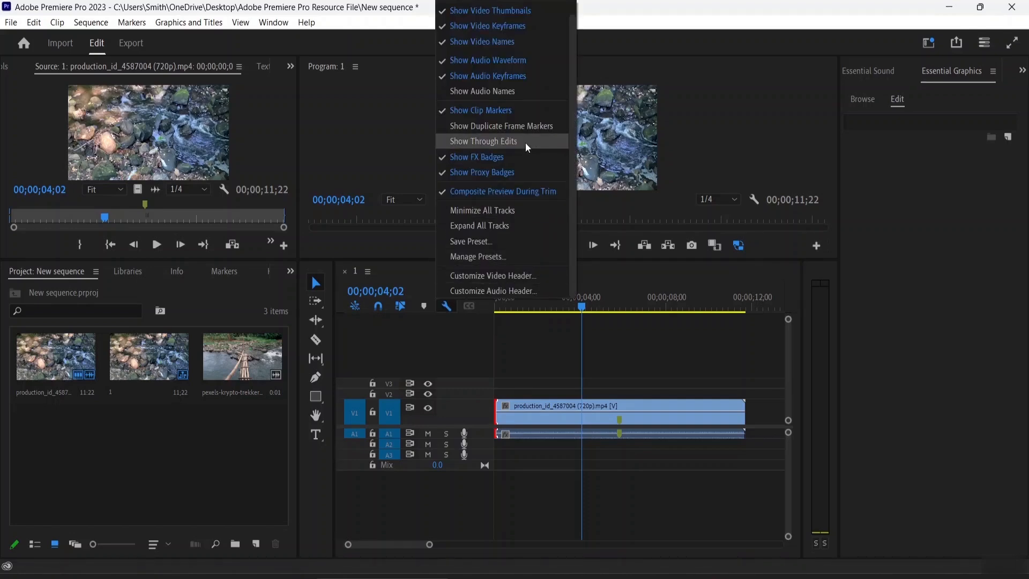
scroll(525, 142, up, 1)
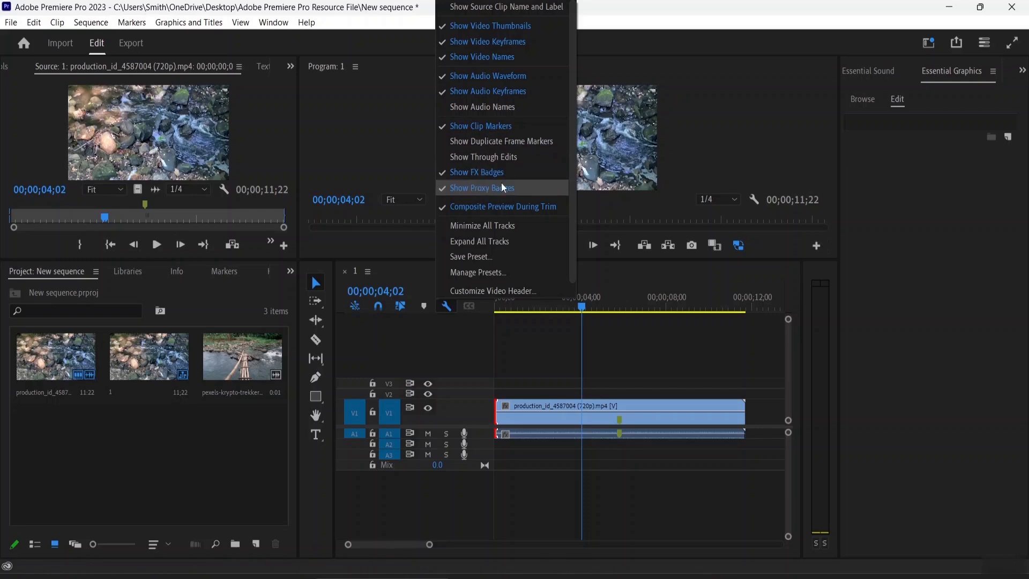
click(489, 241)
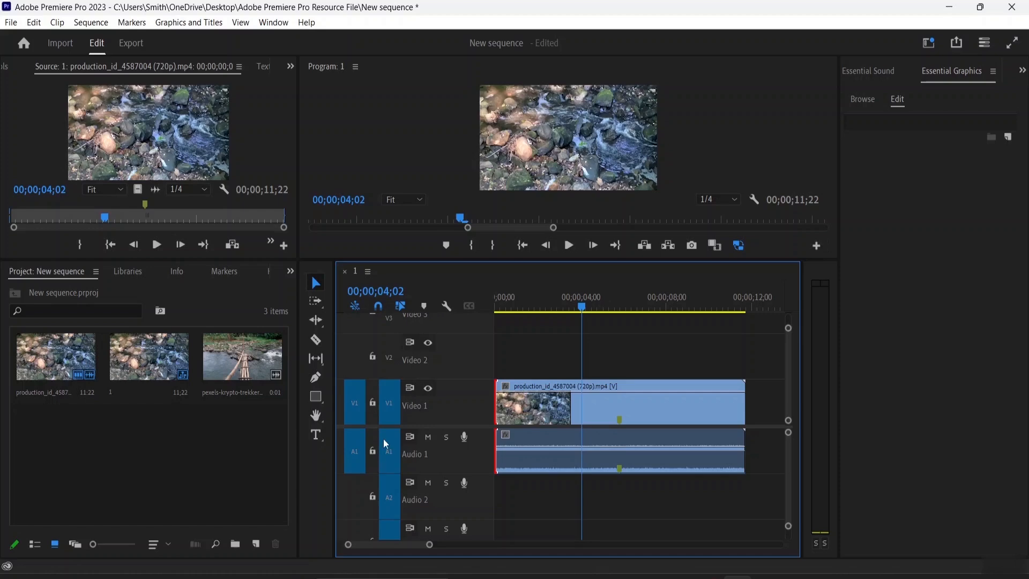
click(373, 403)
click(370, 404)
Step: Play the sequence from the start with the A1 track muted, and unmute it during playback
click(428, 441)
key(Home)
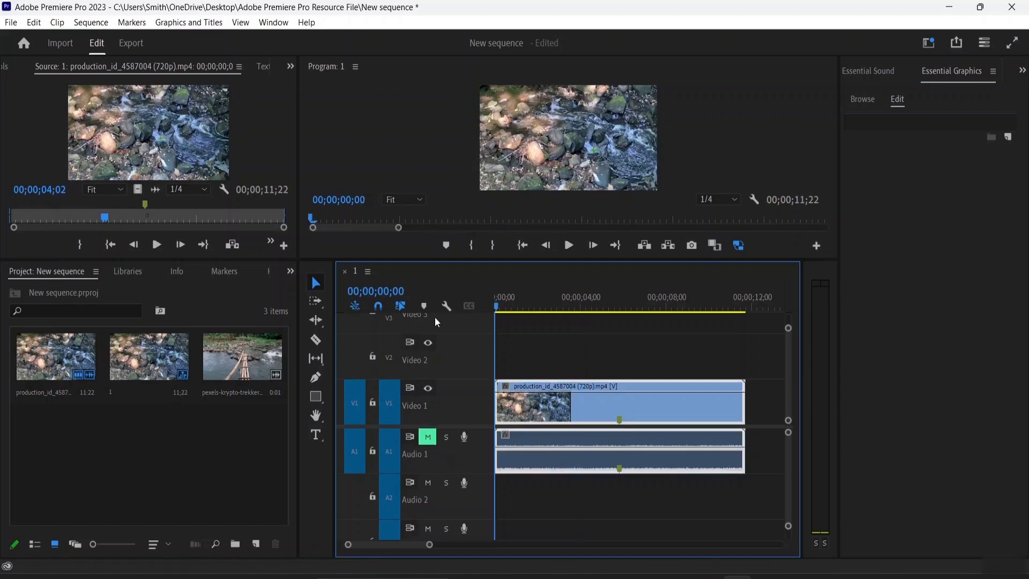
key(space)
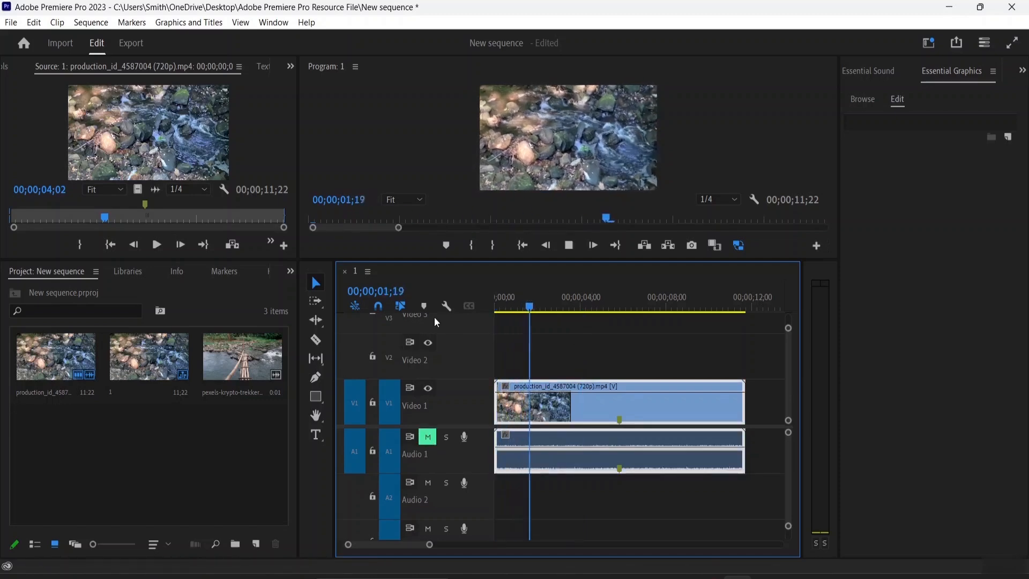
click(428, 437)
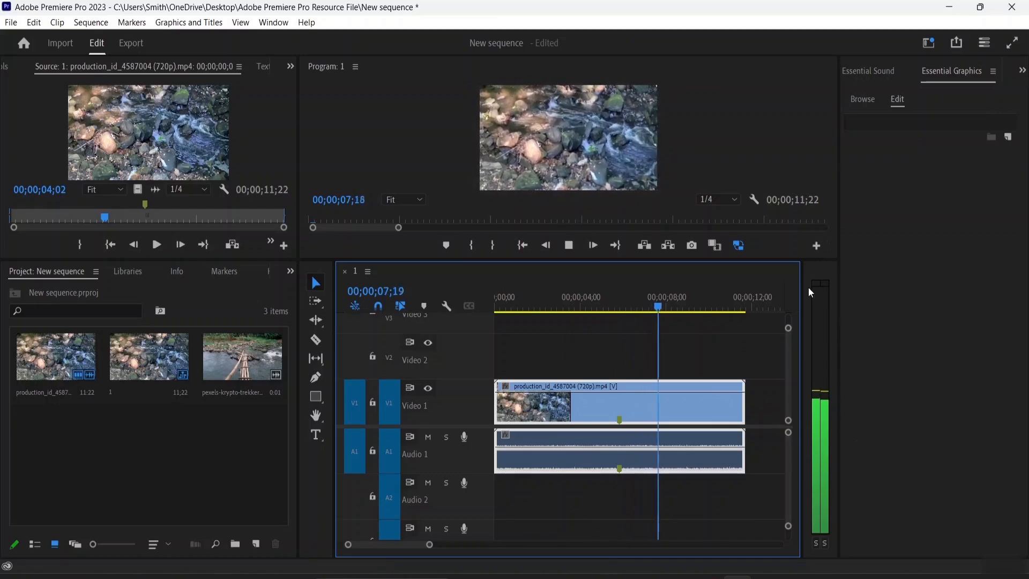
key(space)
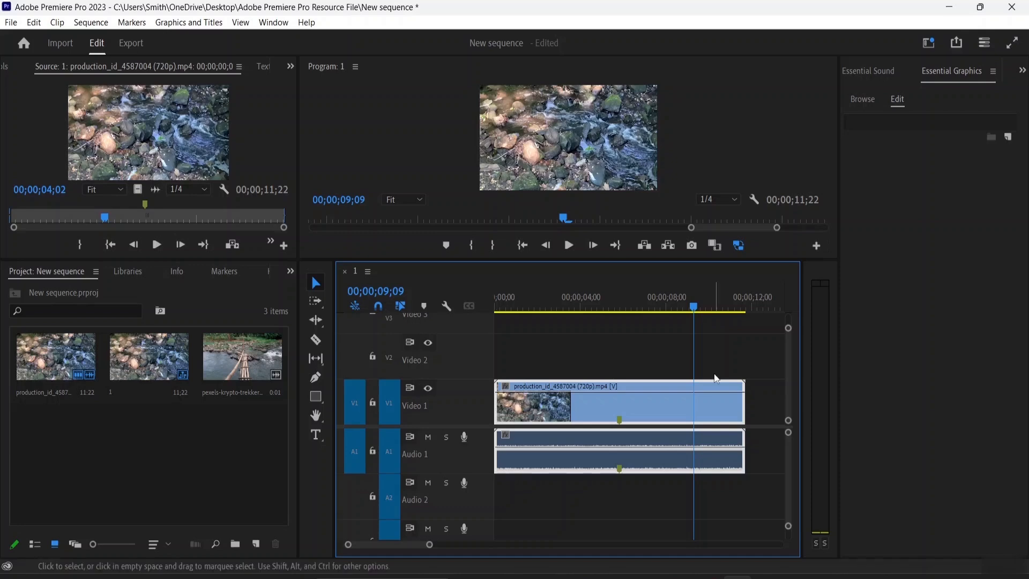
Step: Make the video and audio tracks slightly shorter and move the playhead to the clip's marker at 00;00;05;26
drag(432, 551, 537, 576)
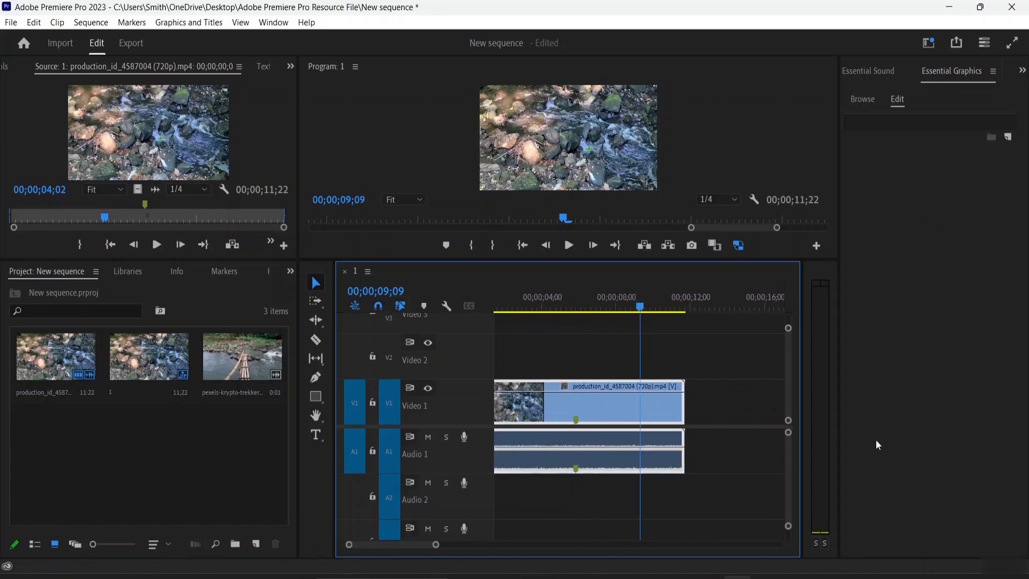
drag(791, 426, 802, 445)
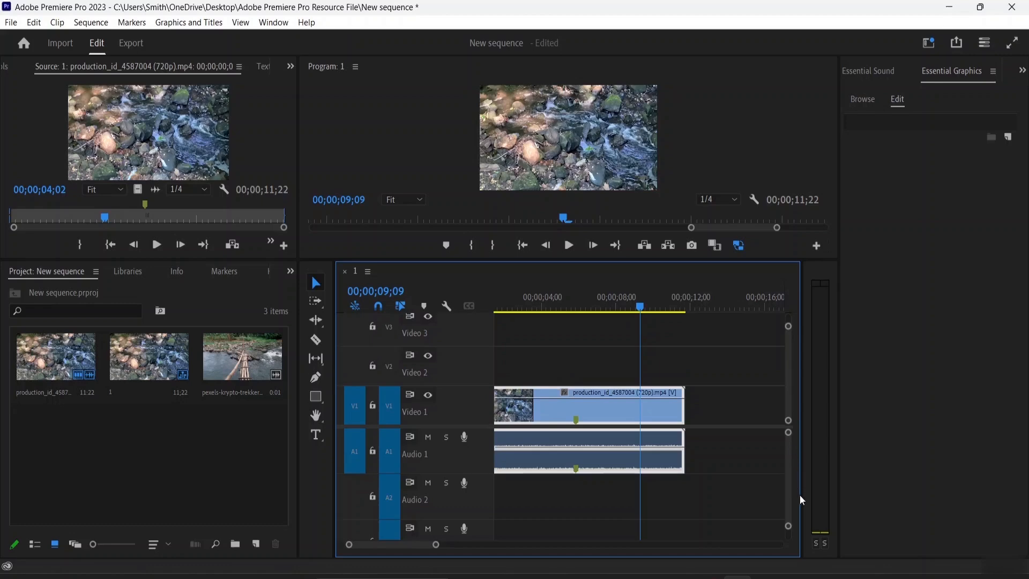
mouse_move(787, 527)
mouse_down()
mouse_move(788, 518)
mouse_move(791, 542)
mouse_up()
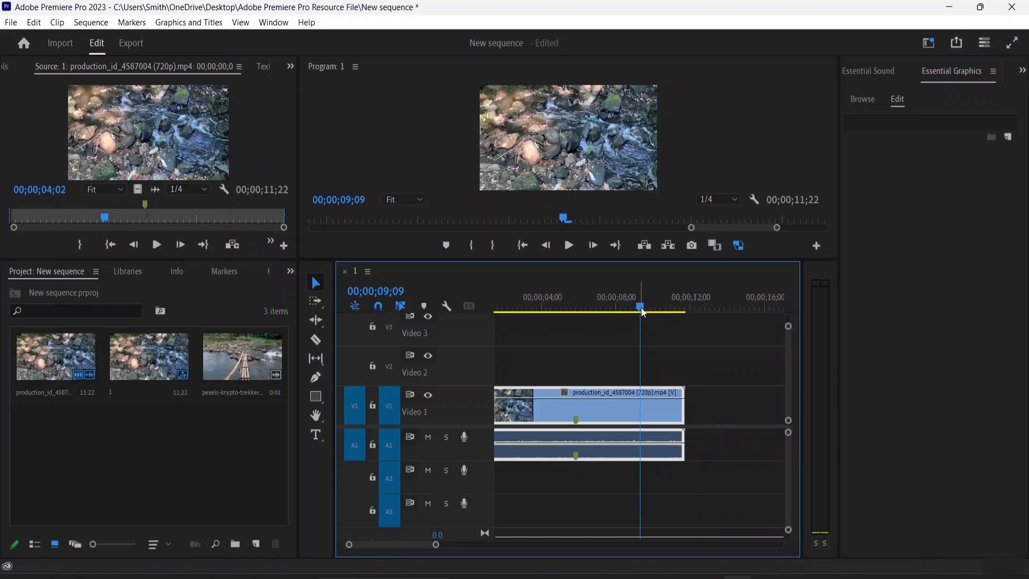
drag(642, 312, 577, 311)
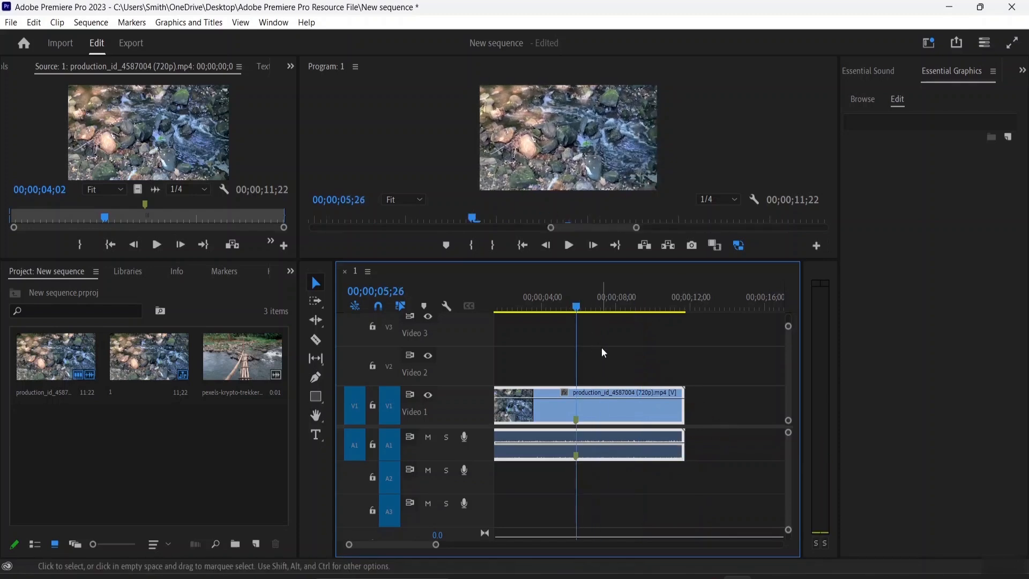